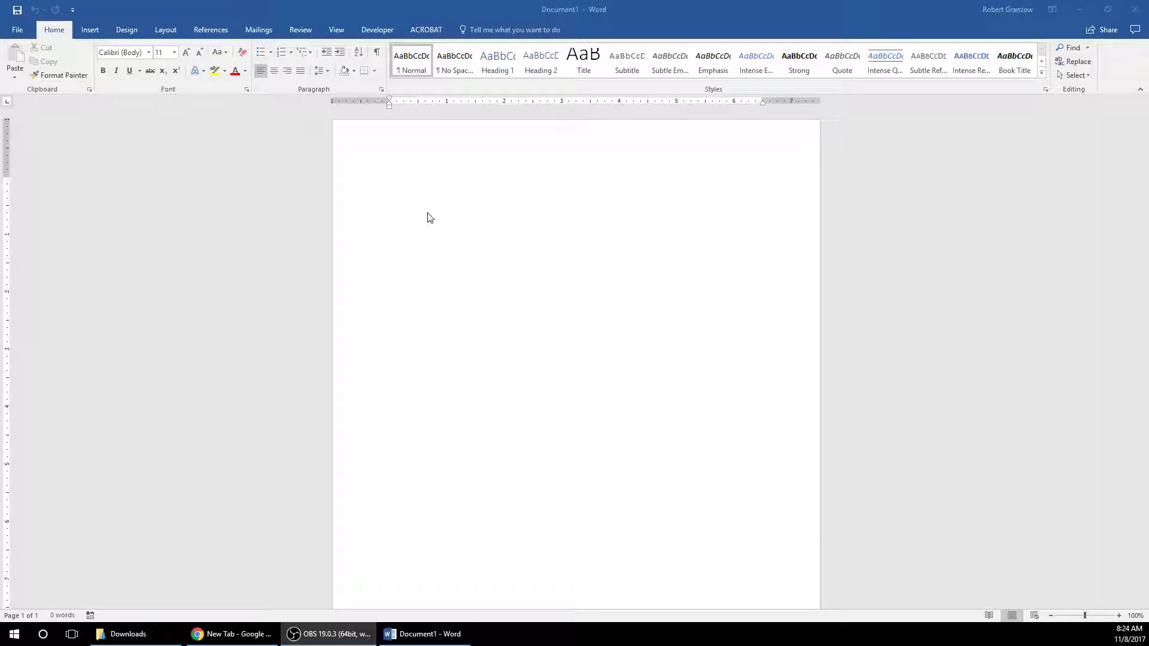
In a larger font, type Title Page, Executive Summary and Table of Contents on separate pages, starting a fourth page.
left_click(402, 210)
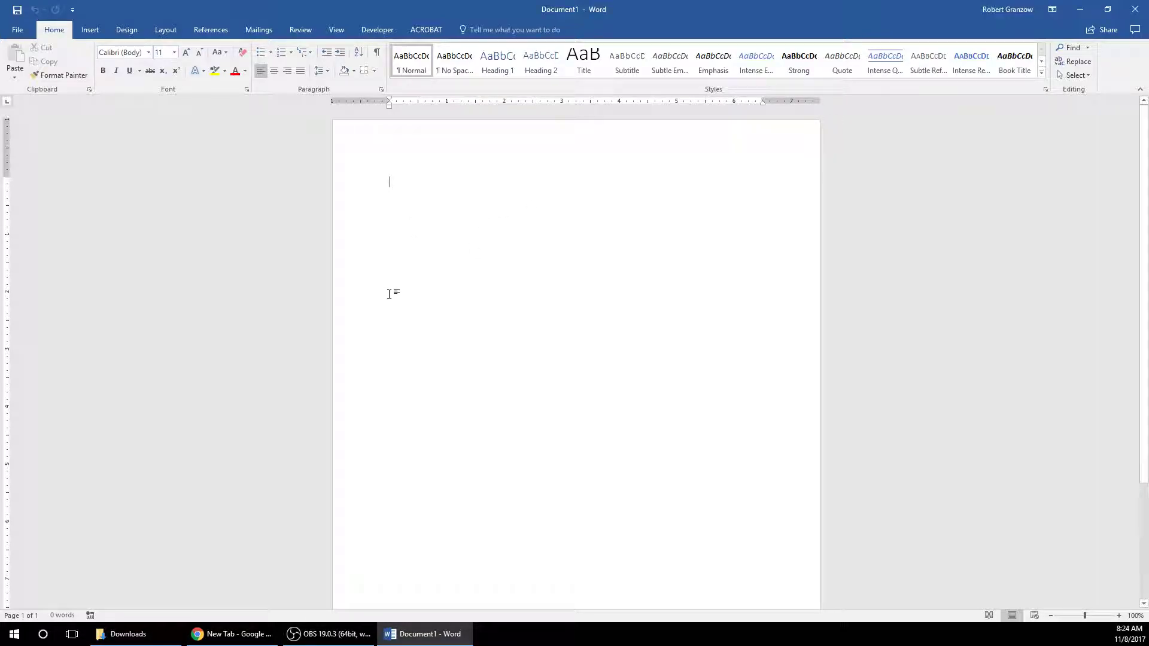
left_click(184, 52)
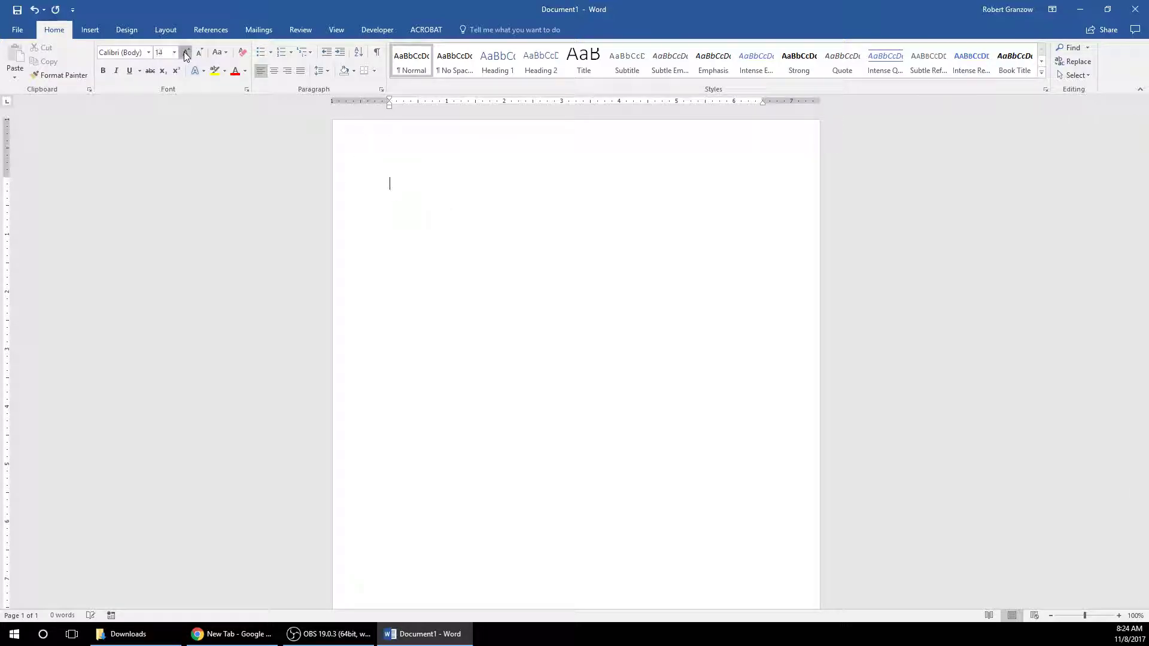
left_click(184, 52)
type("Title ")
type("Page")
key("ctrl+Return")
type("Executive Su")
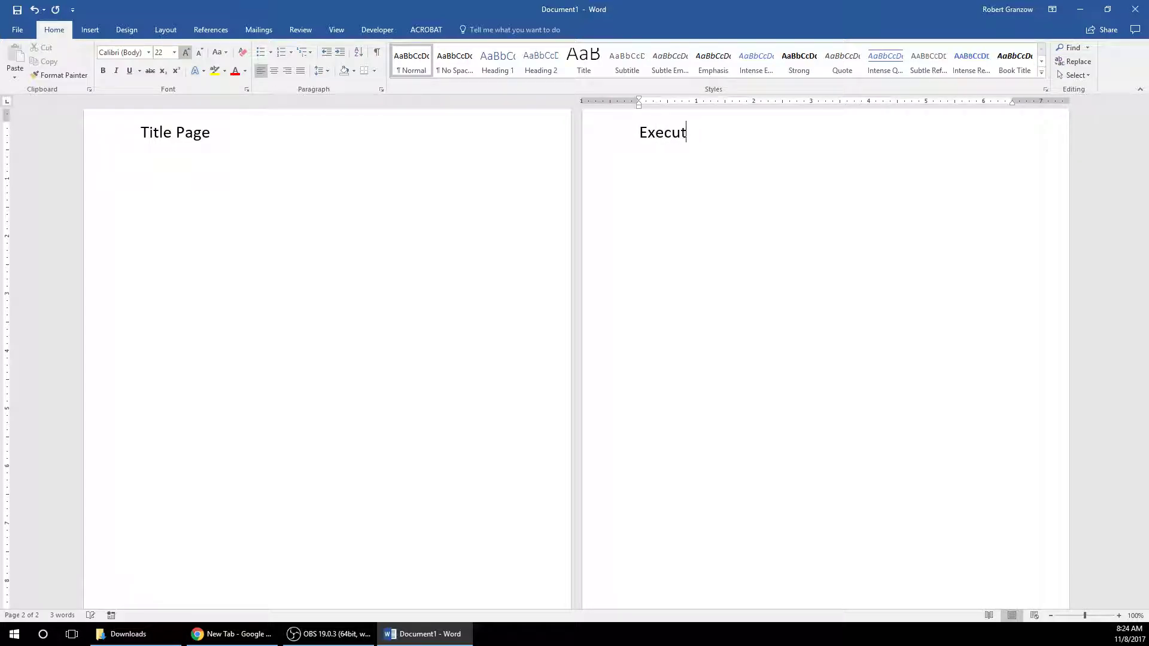
type("mmary")
key("Return")
key("ctrl+Return")
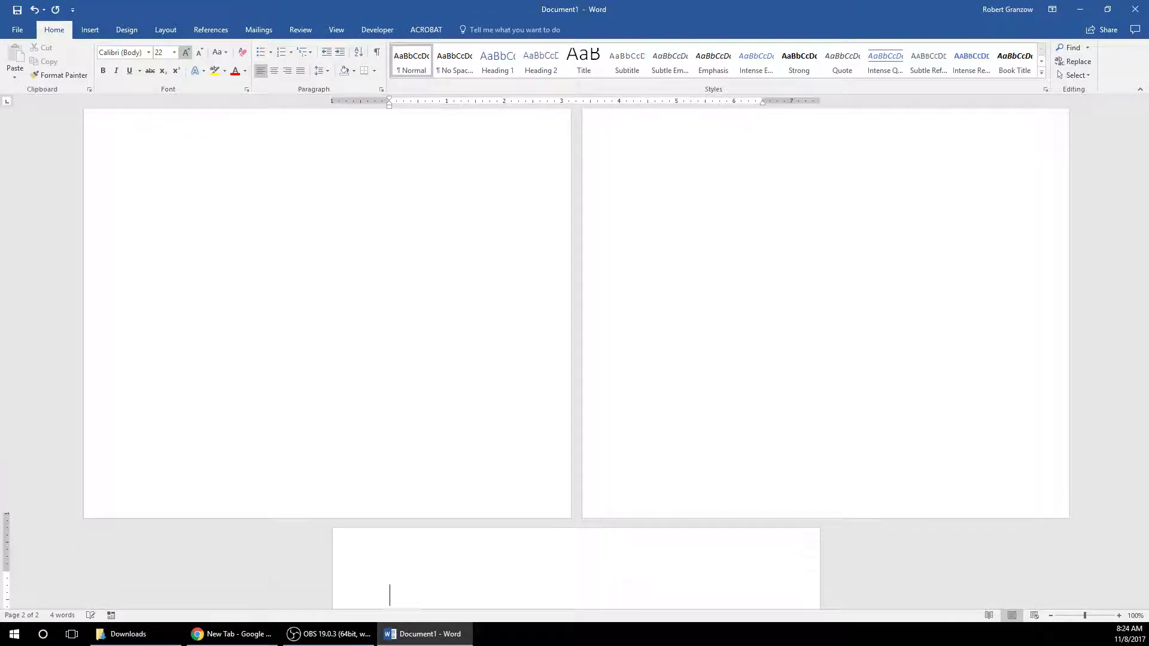
type("Table of Co")
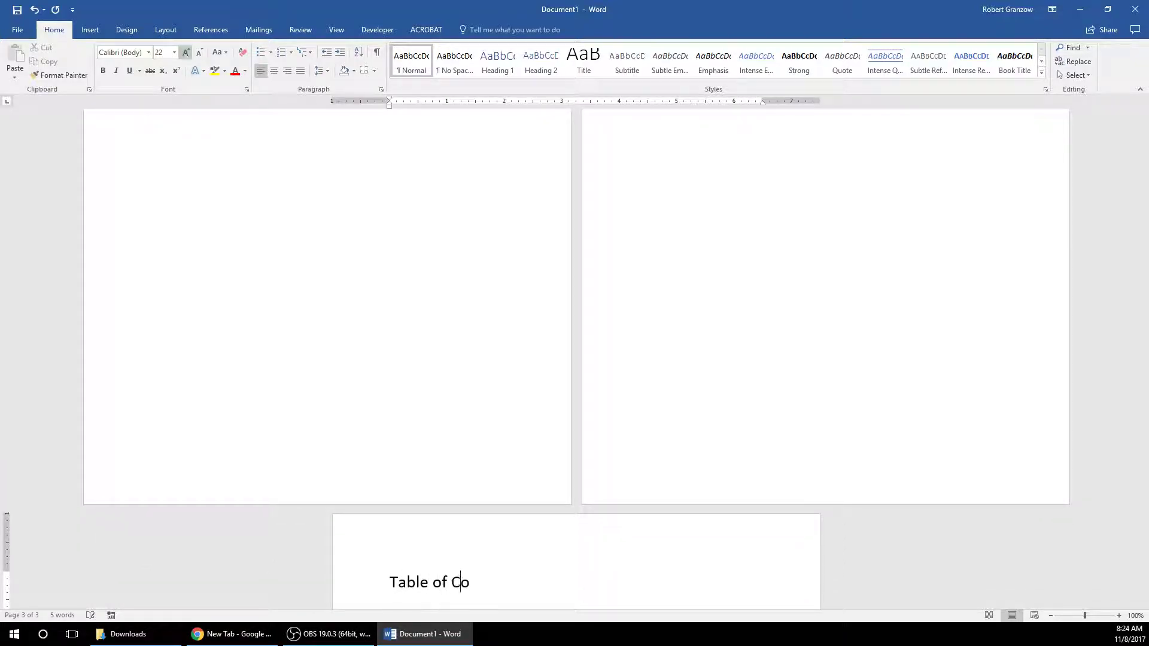
type("ntents")
key("Return")
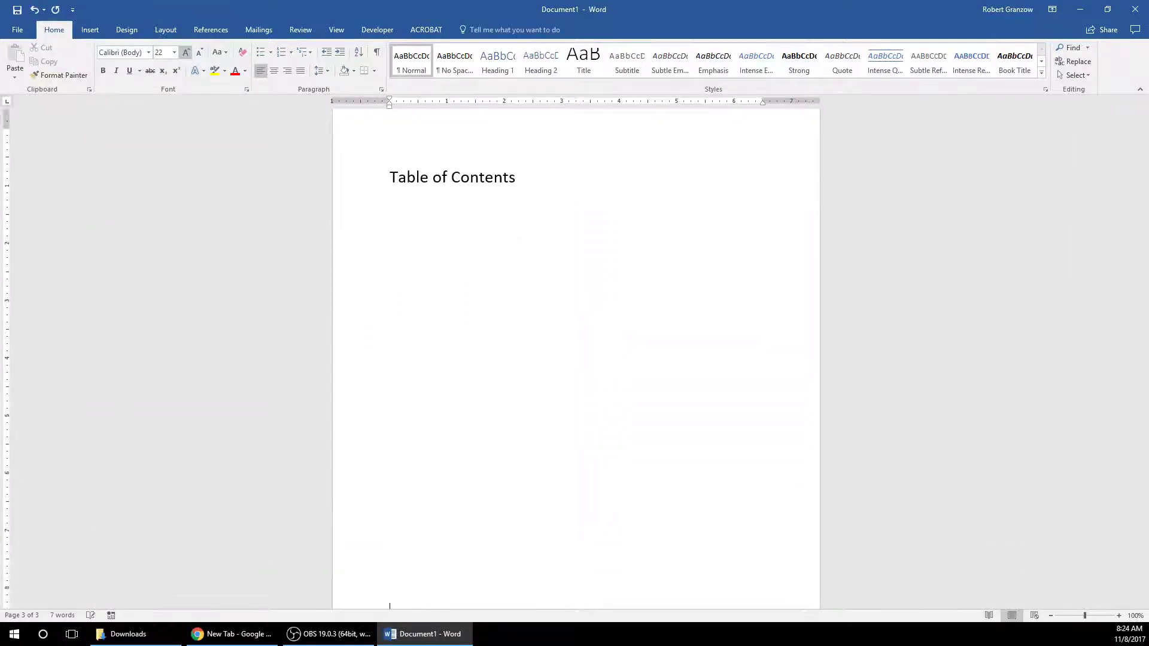
key("ctrl+Return")
type("First")
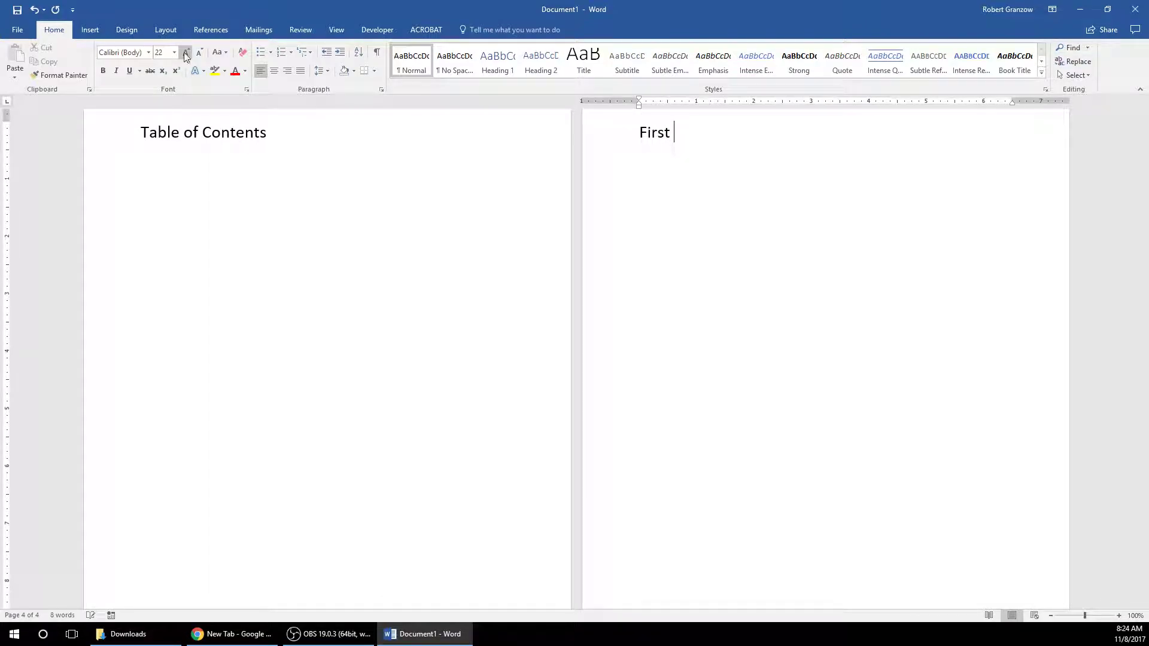
type(" Page of Actual ")
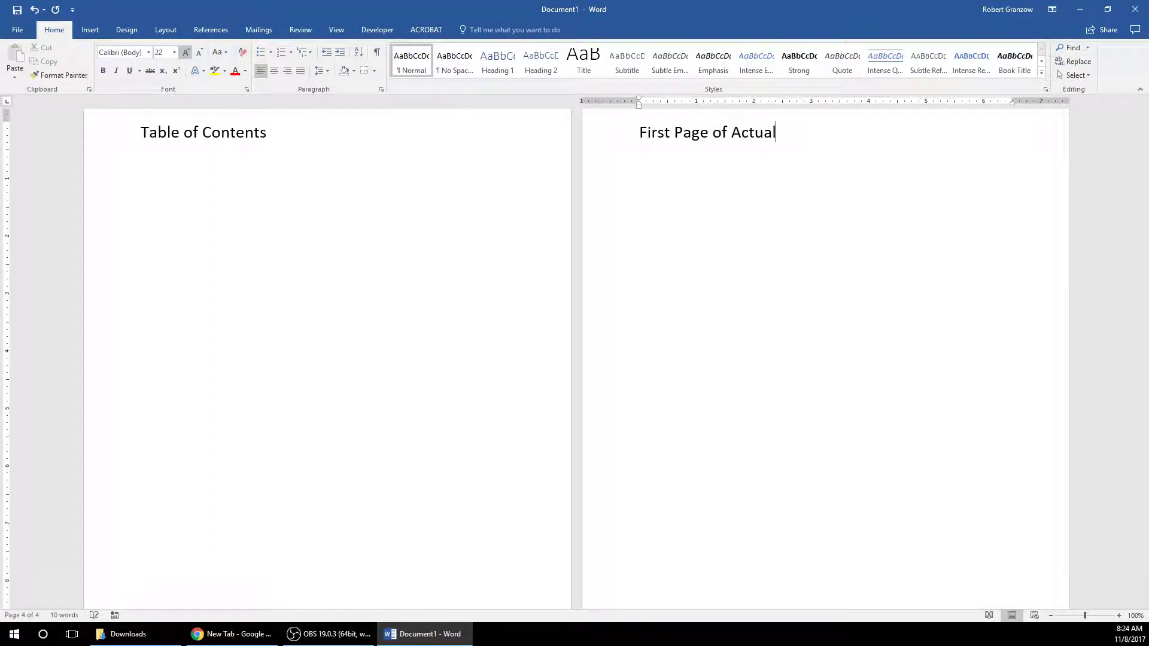
type("Content")
Center all the headings and enlarge their font two sizes.
key("ctrl+a")
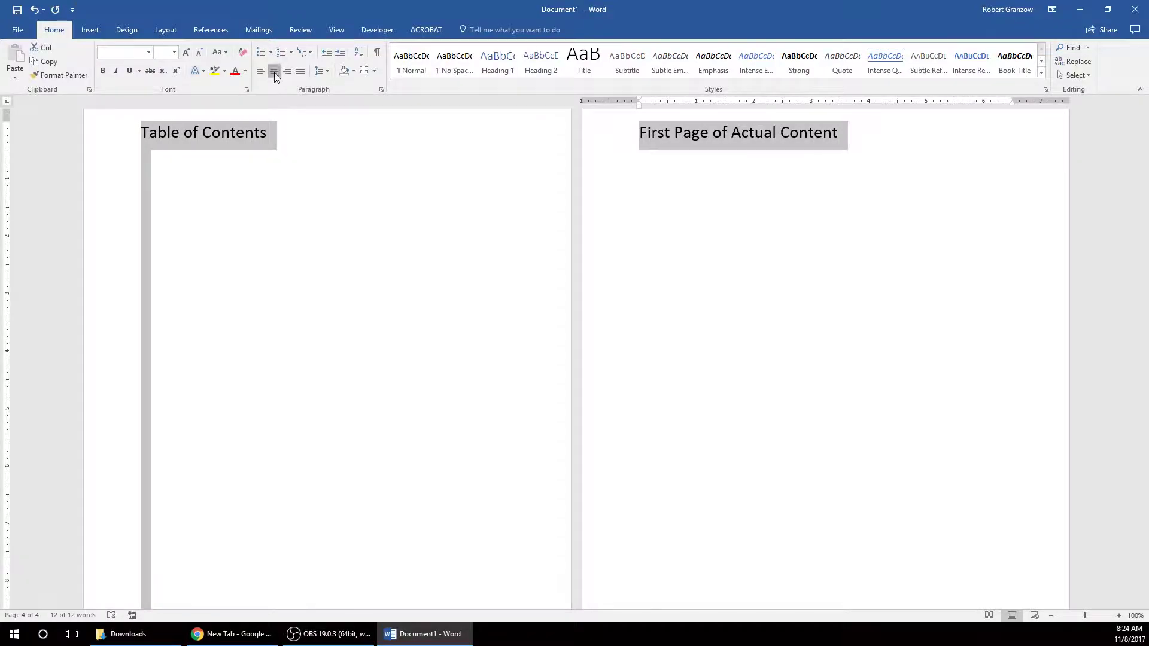
left_click(275, 71)
left_click(187, 52)
left_click(359, 179)
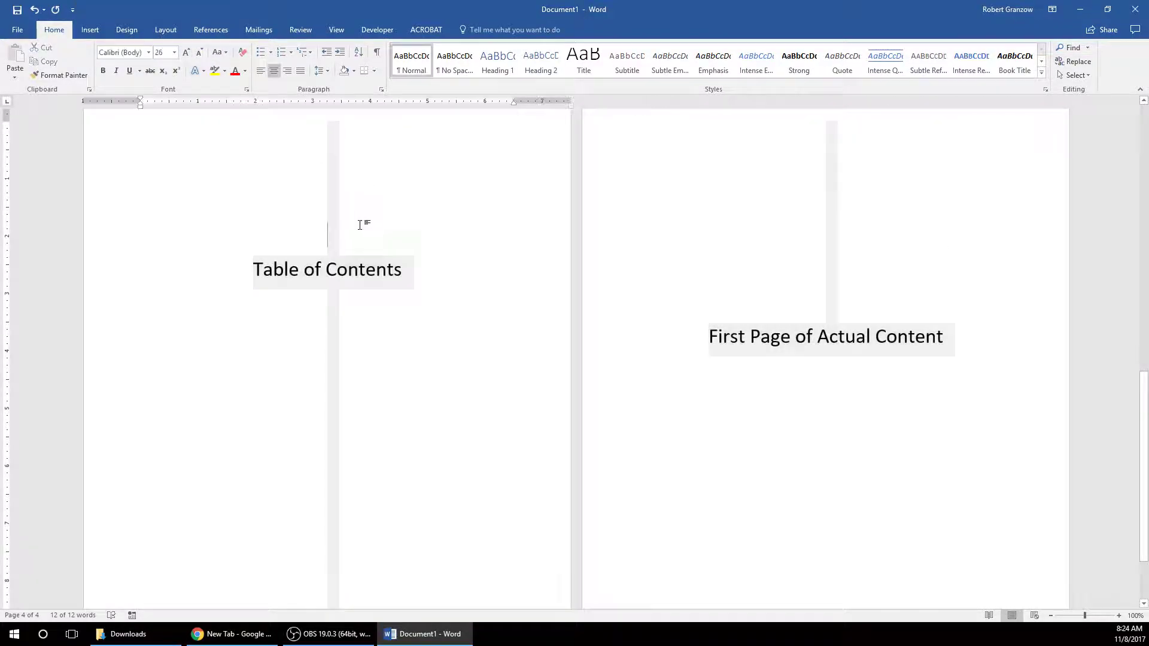
scroll(404, 243, "up", 3)
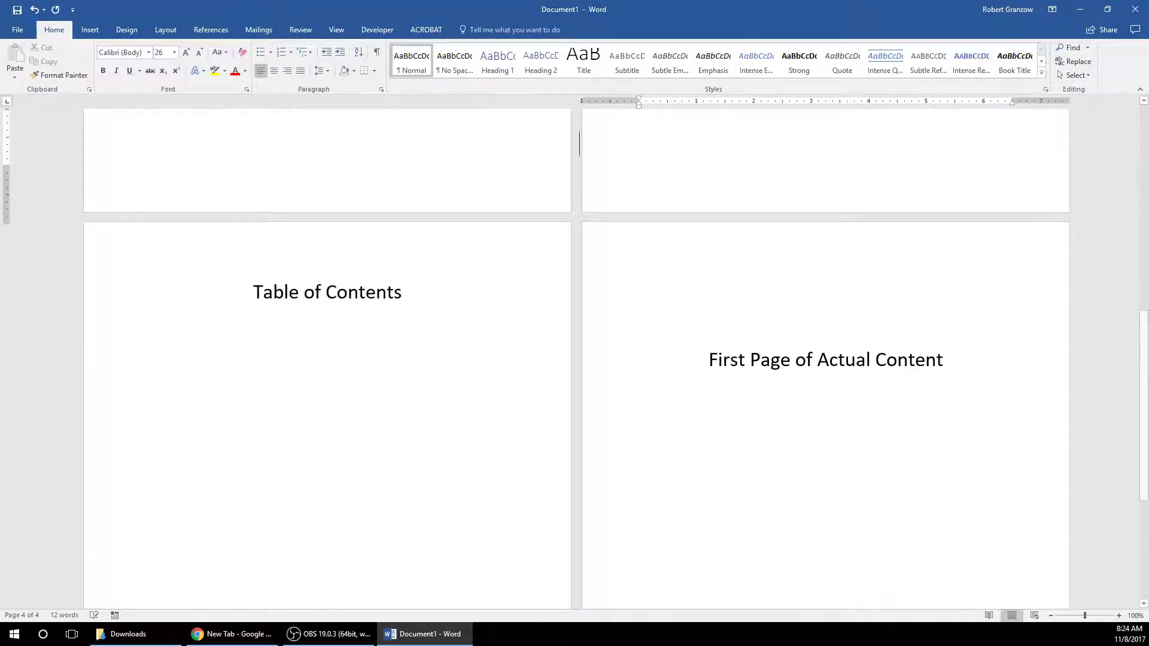
Remove the empty line above Executive Summary and add a page break before Table of Contents.
left_click(704, 298)
scroll(704, 298, "up", 5)
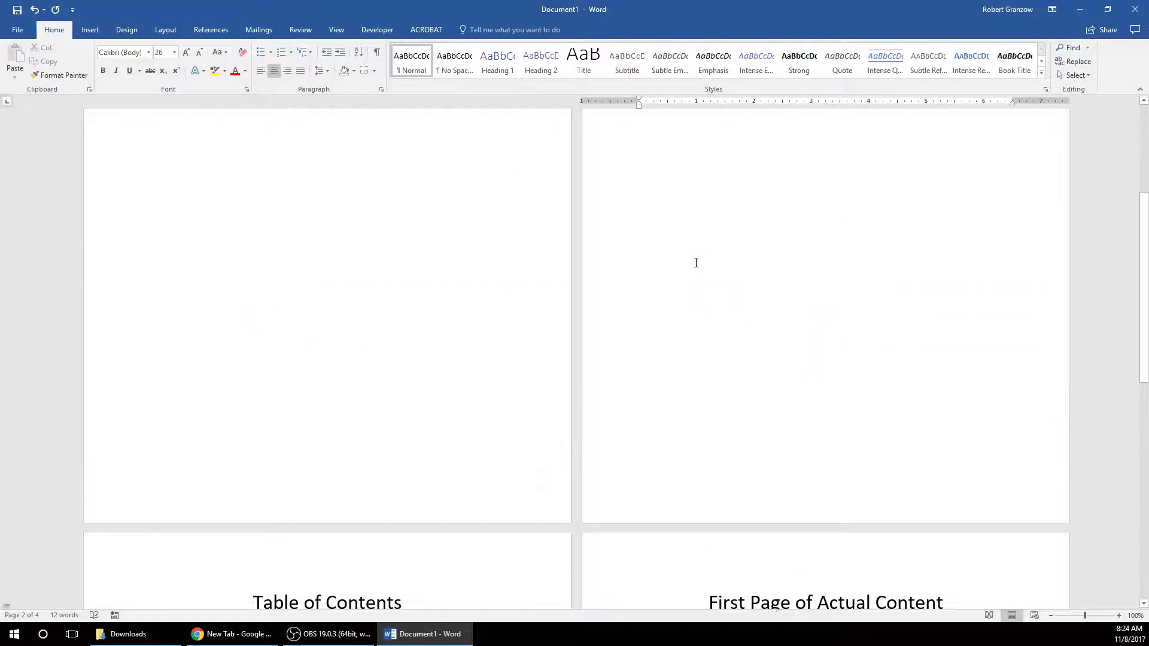
left_click(727, 174)
key("Delete")
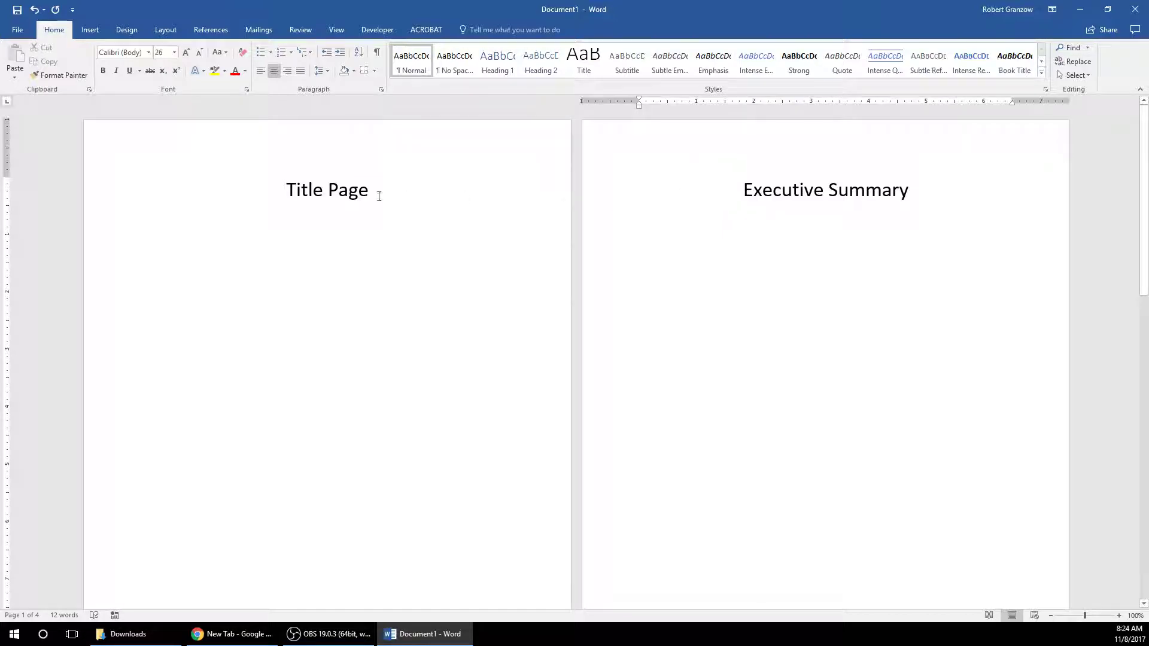
scroll(359, 260, "down", 5)
scroll(359, 261, "down", 3)
scroll(512, 297, "up", 2)
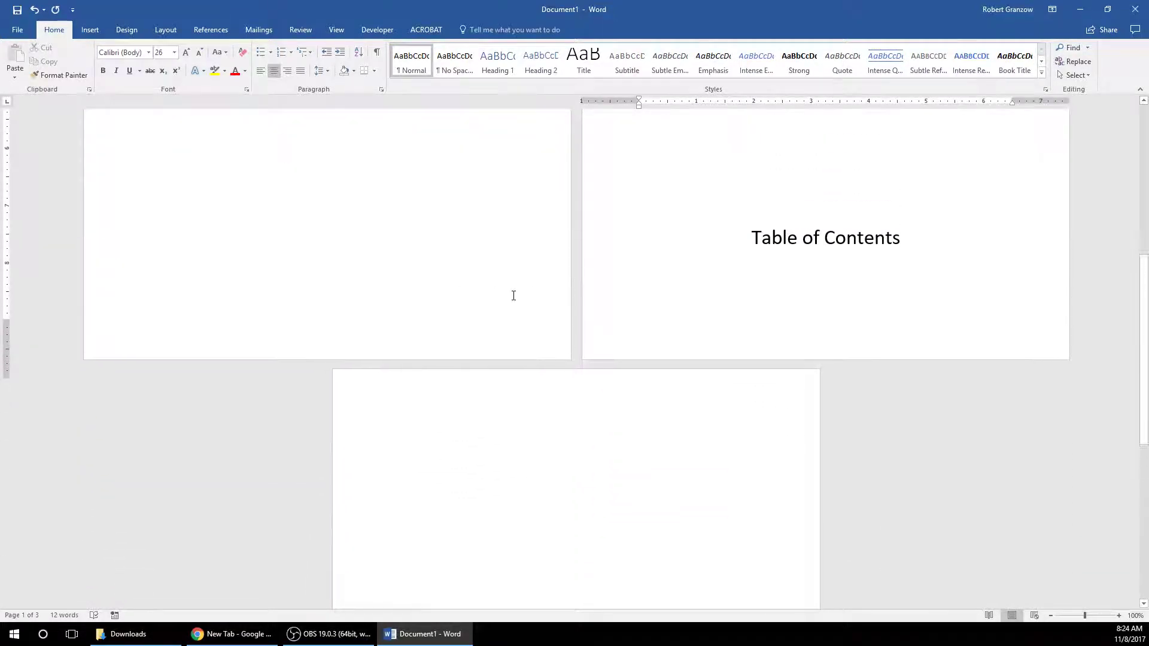
left_click(820, 223)
key("ctrl+Return")
scroll(454, 315, "down", 3)
scroll(453, 314, "down", 1)
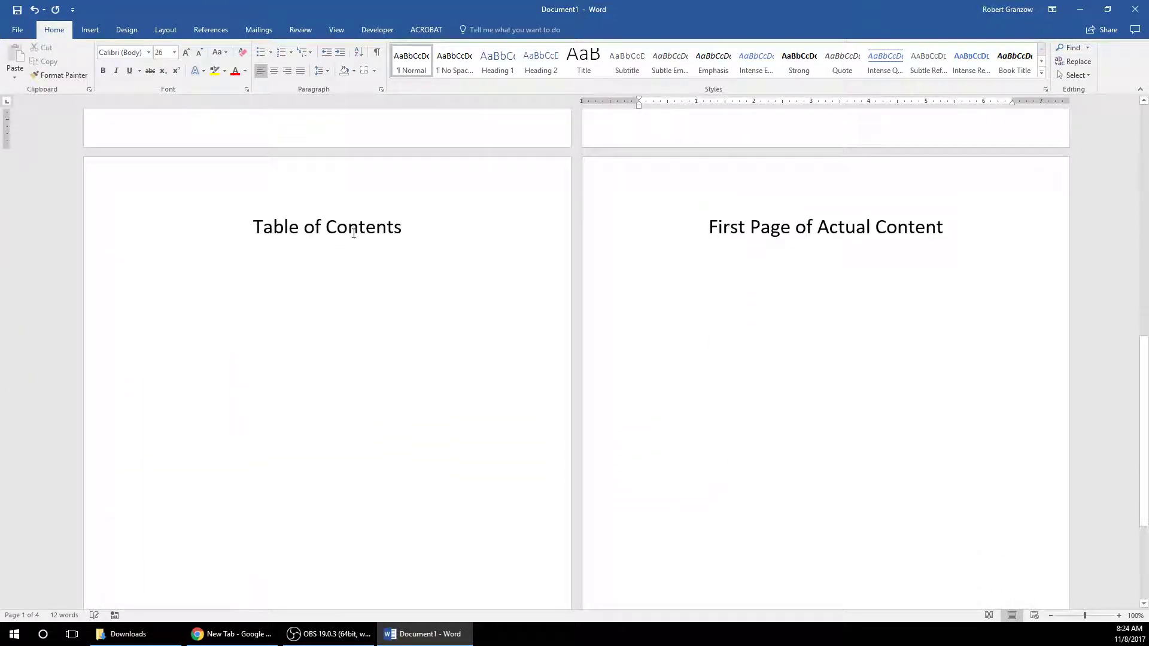
scroll(508, 229, "down", 5)
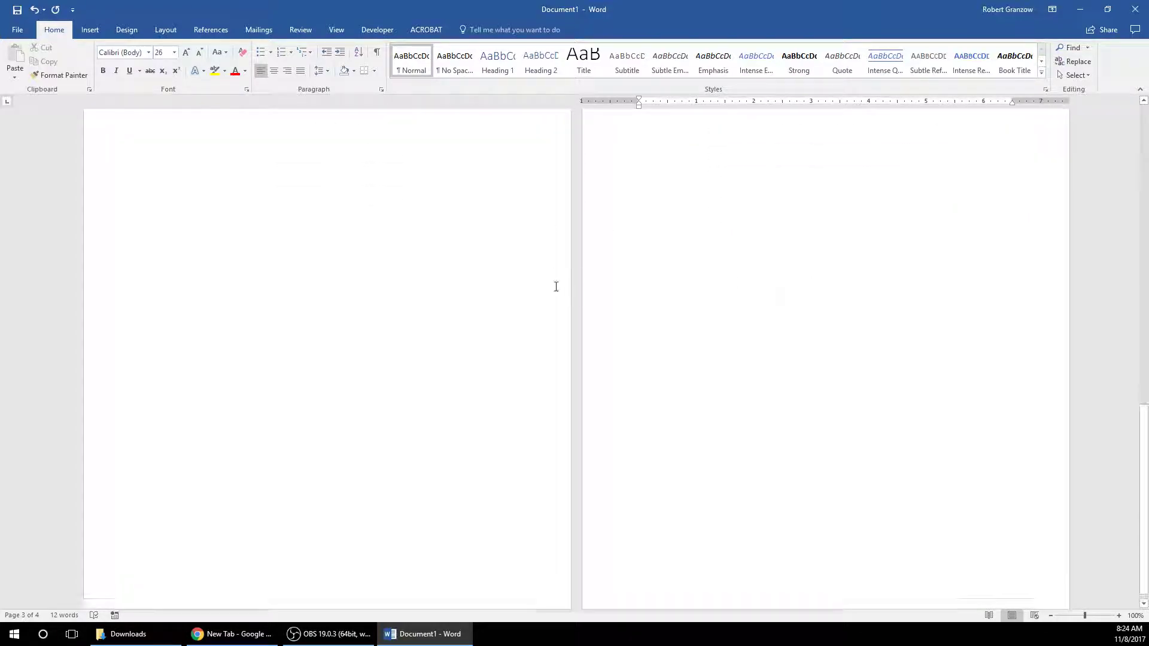
scroll(557, 288, "down", 1)
scroll(856, 335, "up", 4)
scroll(818, 240, "up", 1)
scroll(808, 224, "up", 2)
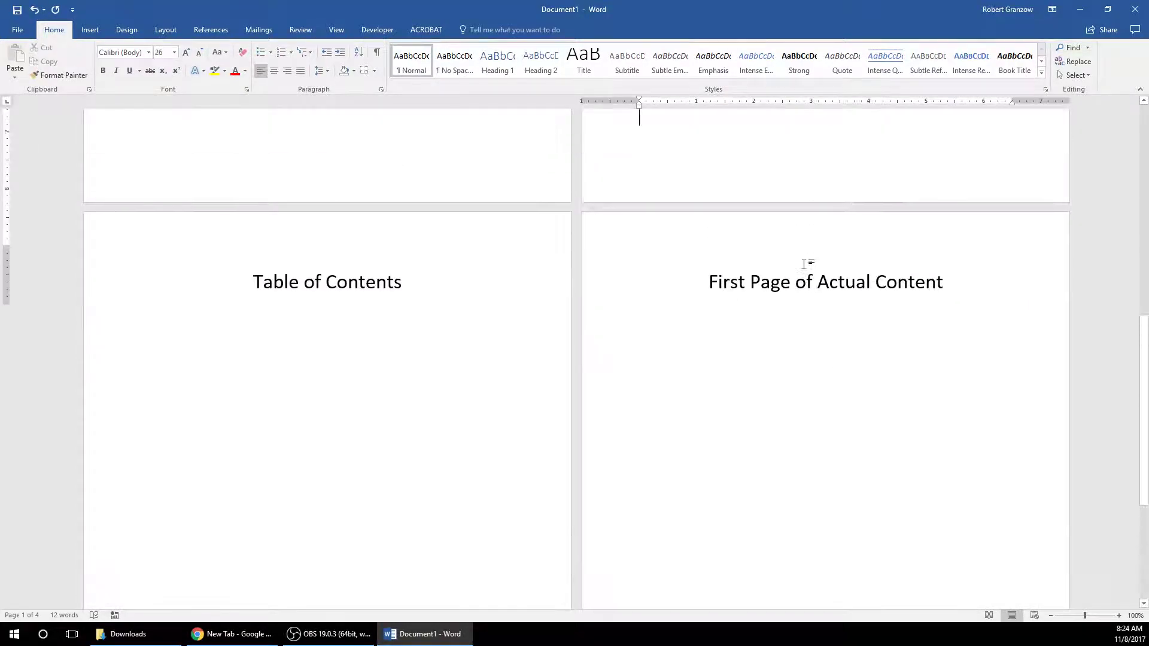
scroll(538, 217, "up", 4)
scroll(391, 199, "up", 3)
scroll(553, 305, "down", 2)
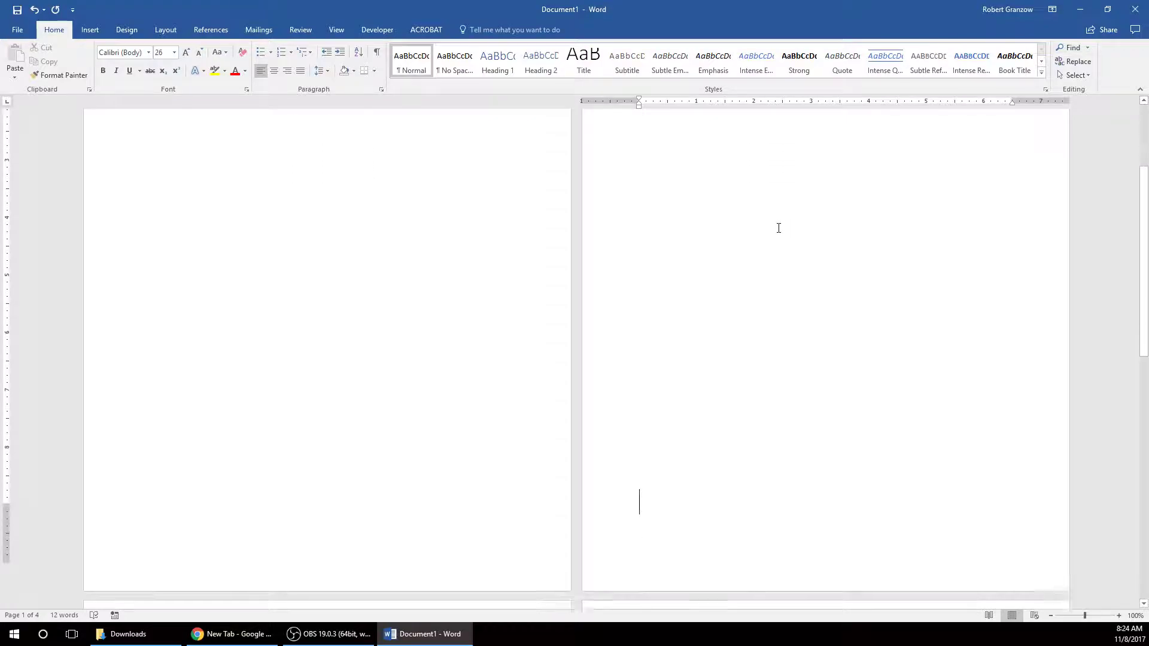
scroll(567, 239, "down", 4)
scroll(566, 239, "down", 3)
scroll(337, 279, "down", 3)
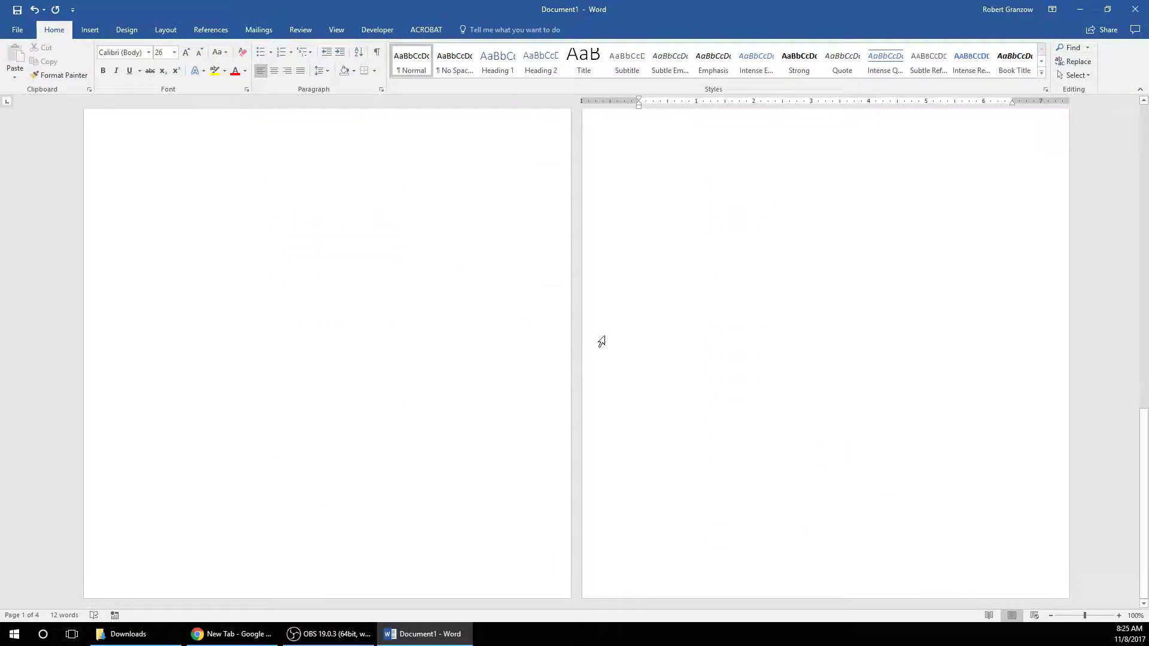
scroll(600, 341, "up", 3)
scroll(416, 338, "up", 1)
scroll(769, 267, "down", 3)
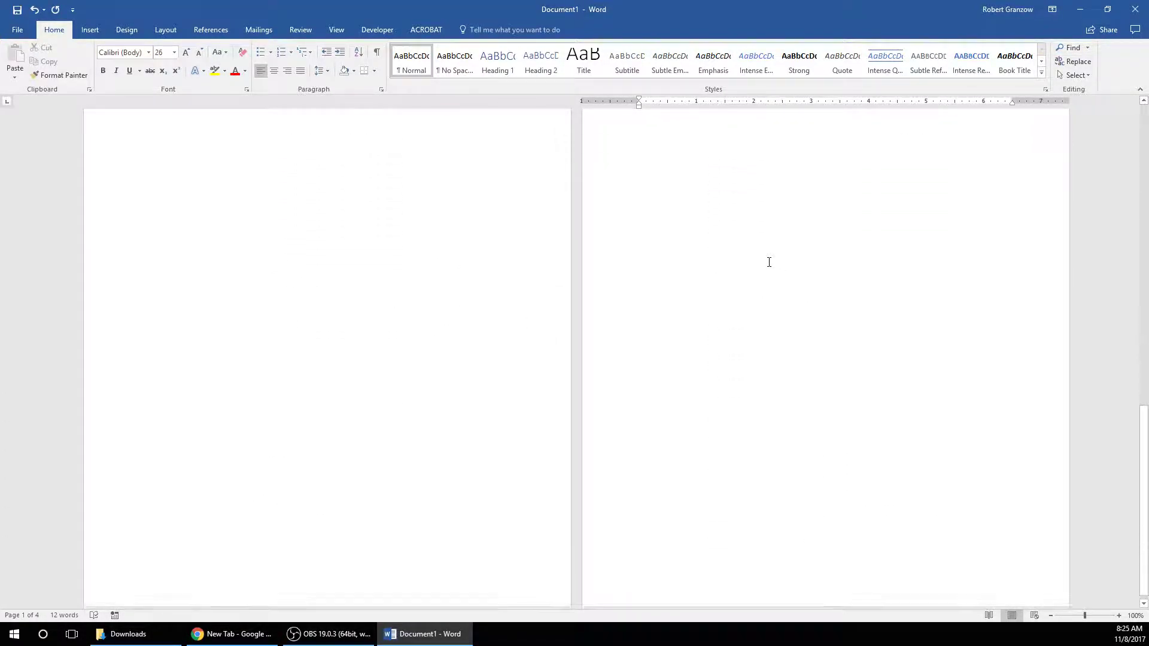
scroll(763, 270, "up", 4)
scroll(717, 266, "up", 3)
scroll(718, 266, "up", 3)
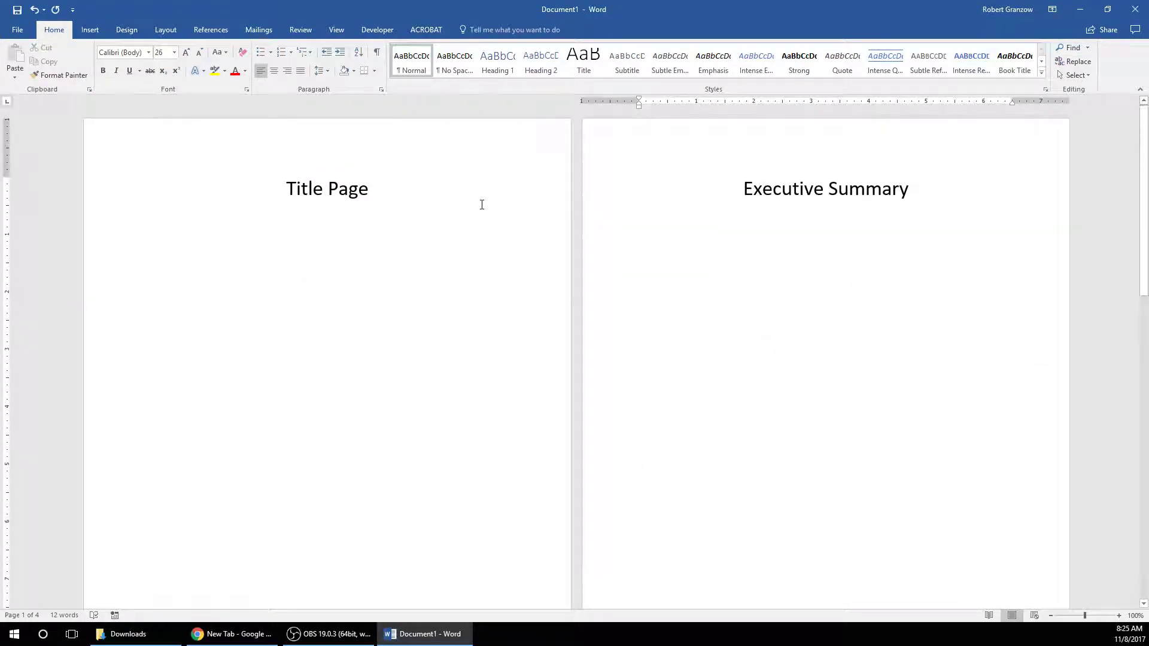
left_click(380, 221)
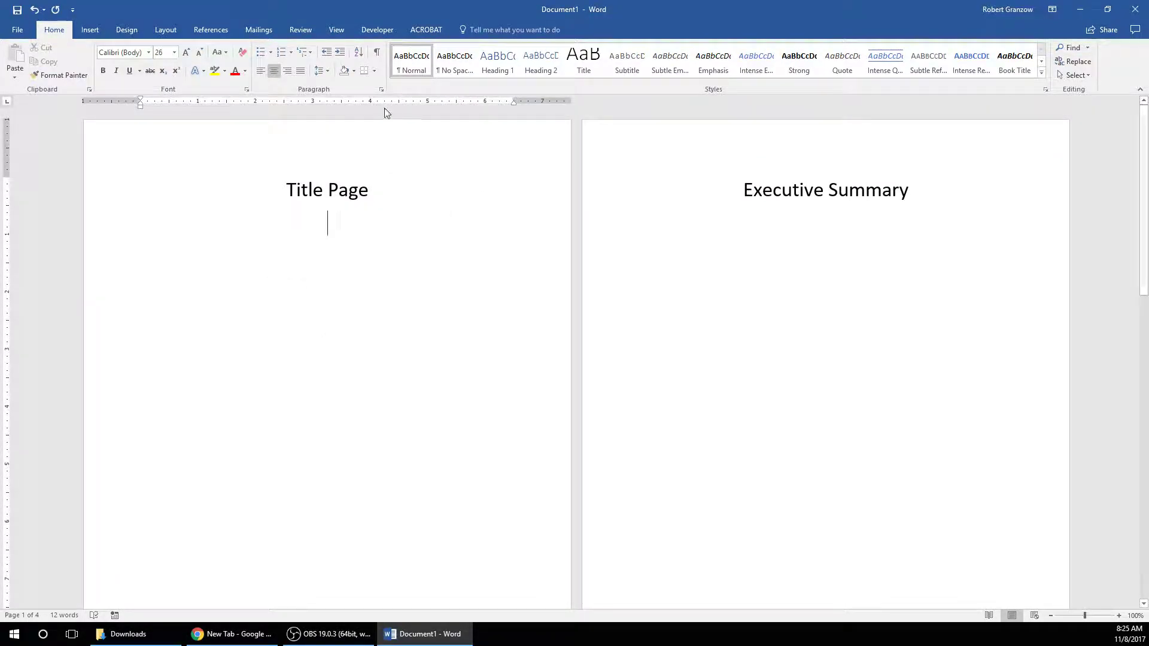
left_click(378, 56)
scroll(431, 256, "down", 3)
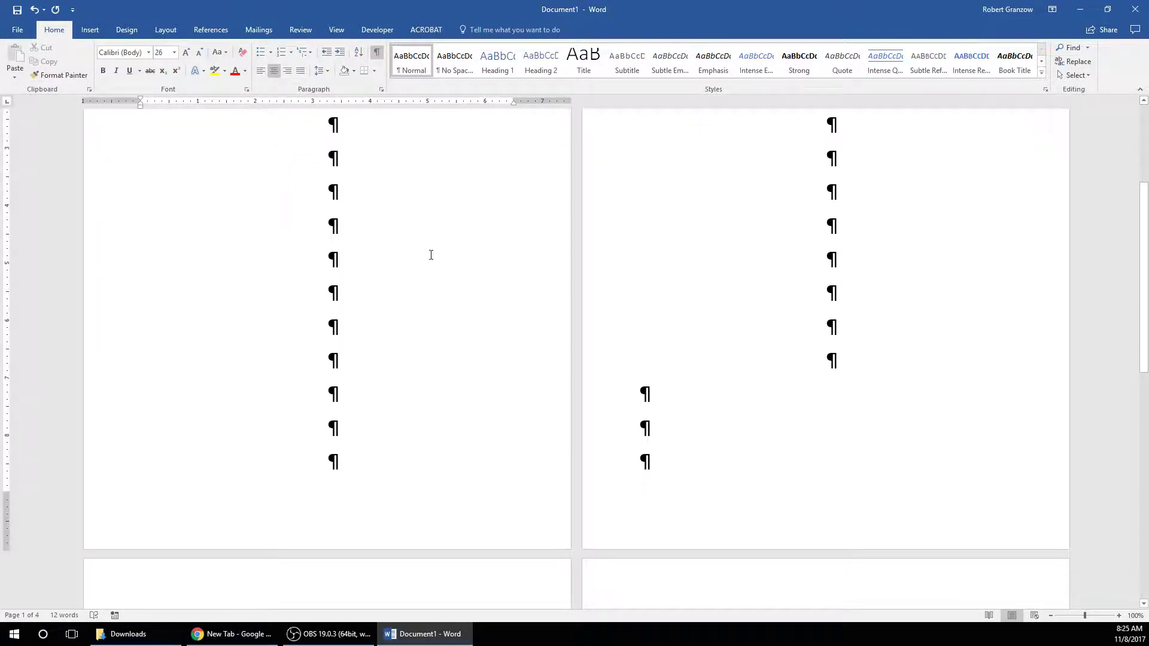
scroll(575, 286, "up", 3)
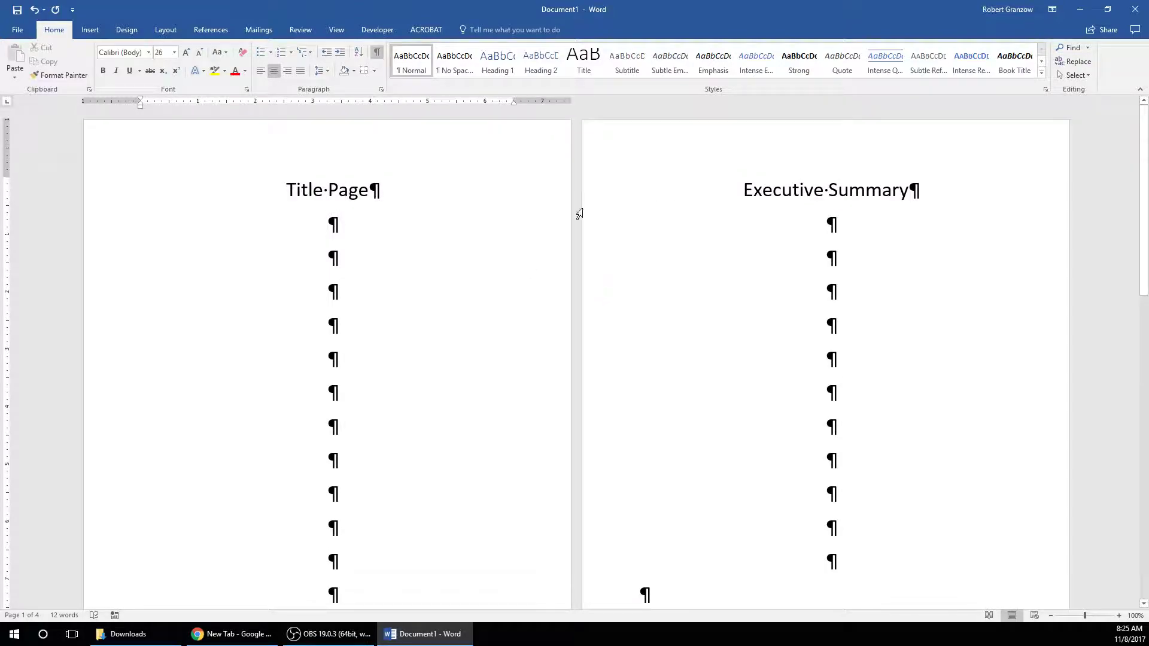
scroll(579, 215, "down", 3)
scroll(676, 254, "up", 2)
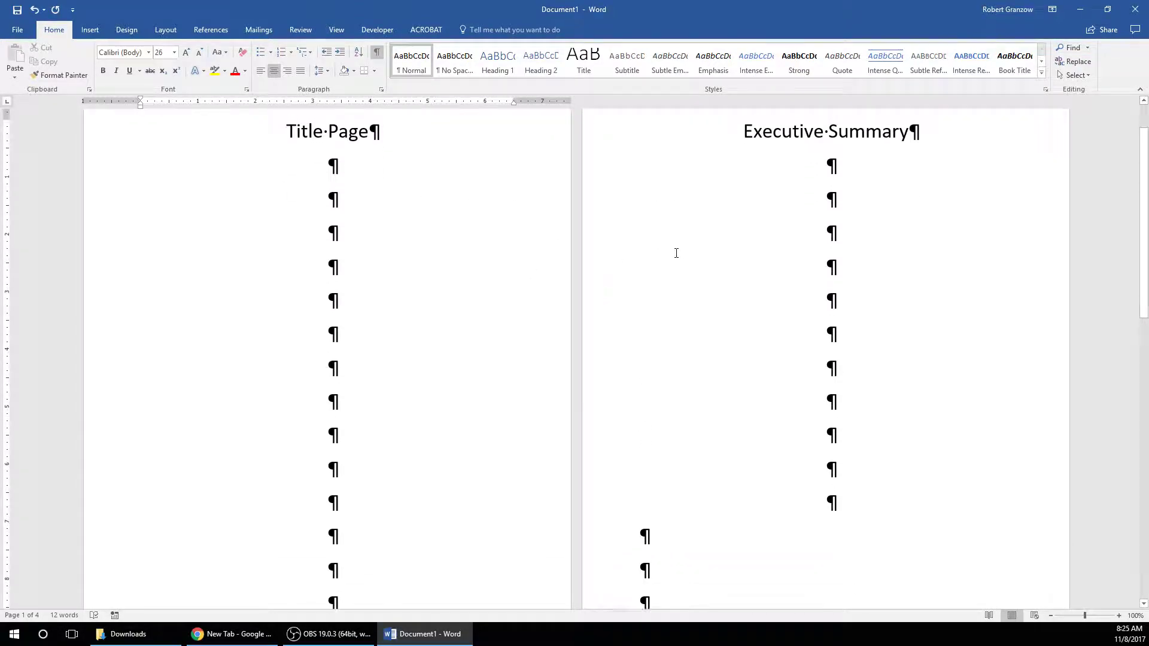
scroll(676, 253, "down", 3)
scroll(677, 254, "down", 3)
scroll(676, 253, "down", 2)
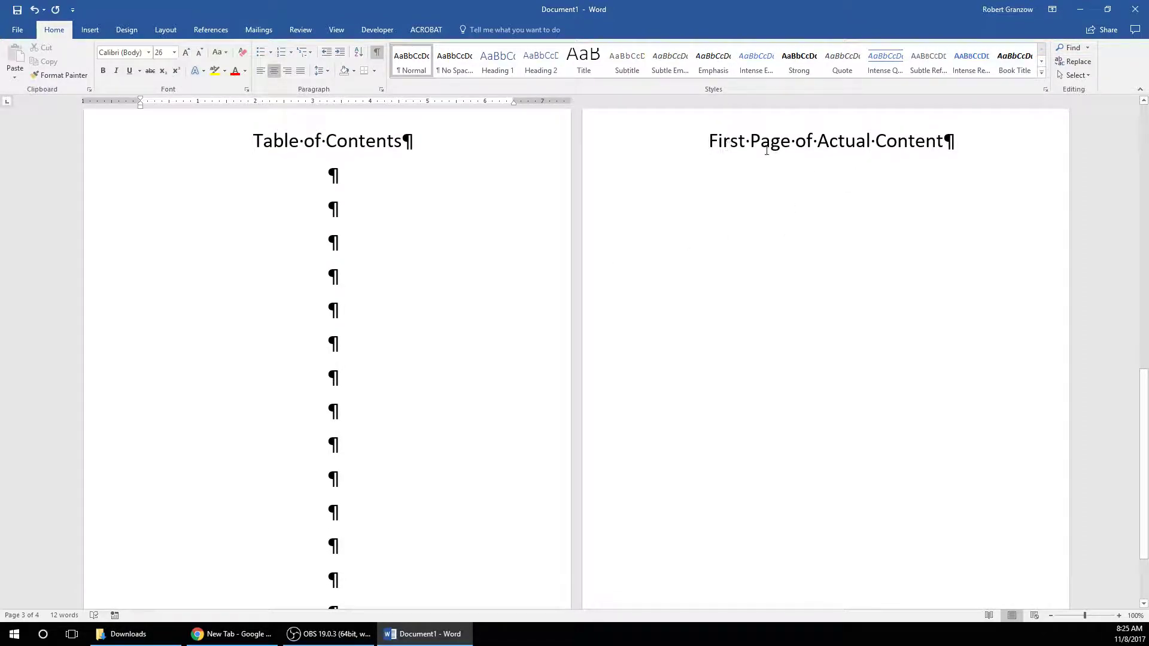
scroll(414, 229, "up", 1)
scroll(386, 233, "up", 3)
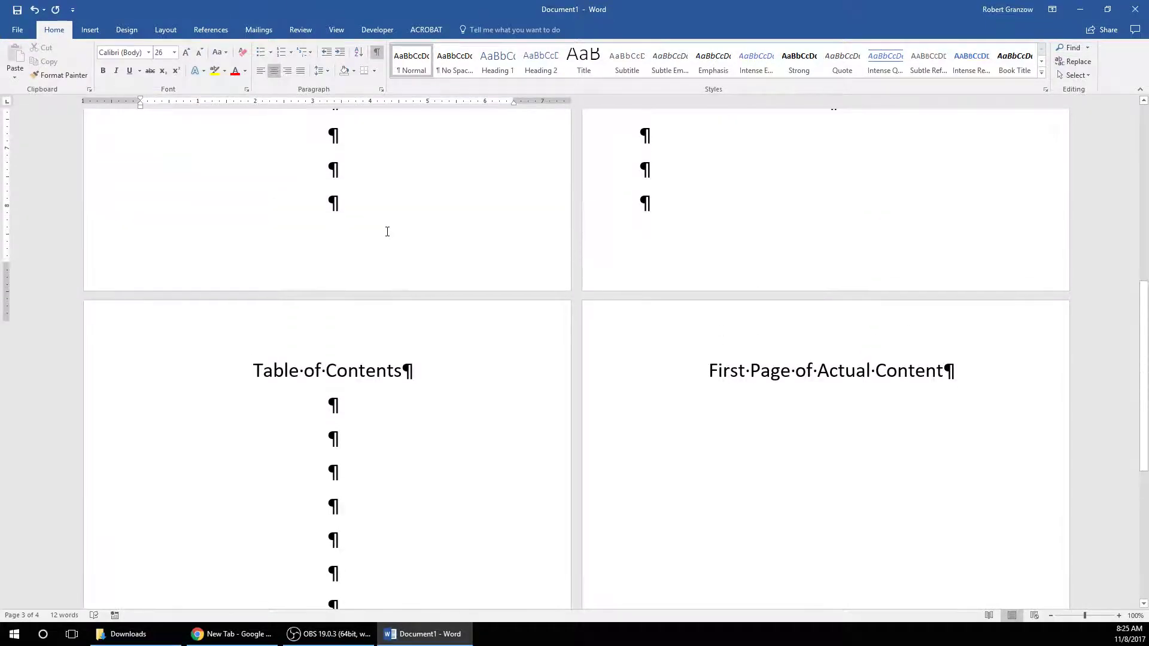
scroll(360, 252, "up", 3)
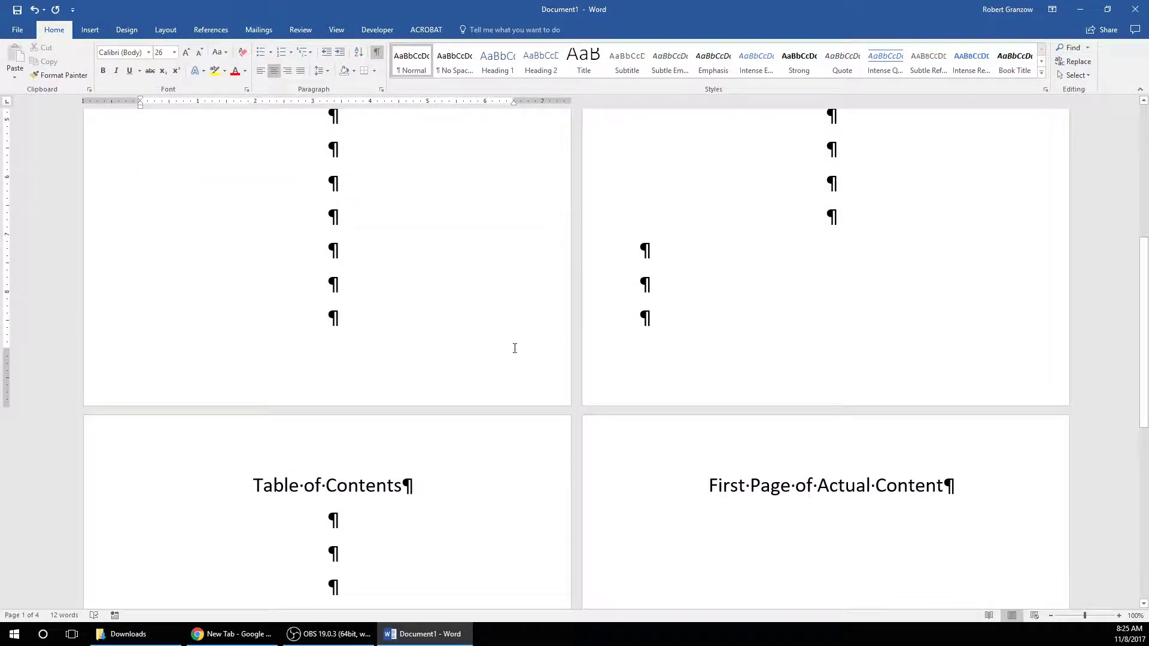
scroll(449, 405, "down", 3)
scroll(432, 485, "up", 3)
scroll(427, 490, "up", 4)
scroll(386, 468, "up", 2)
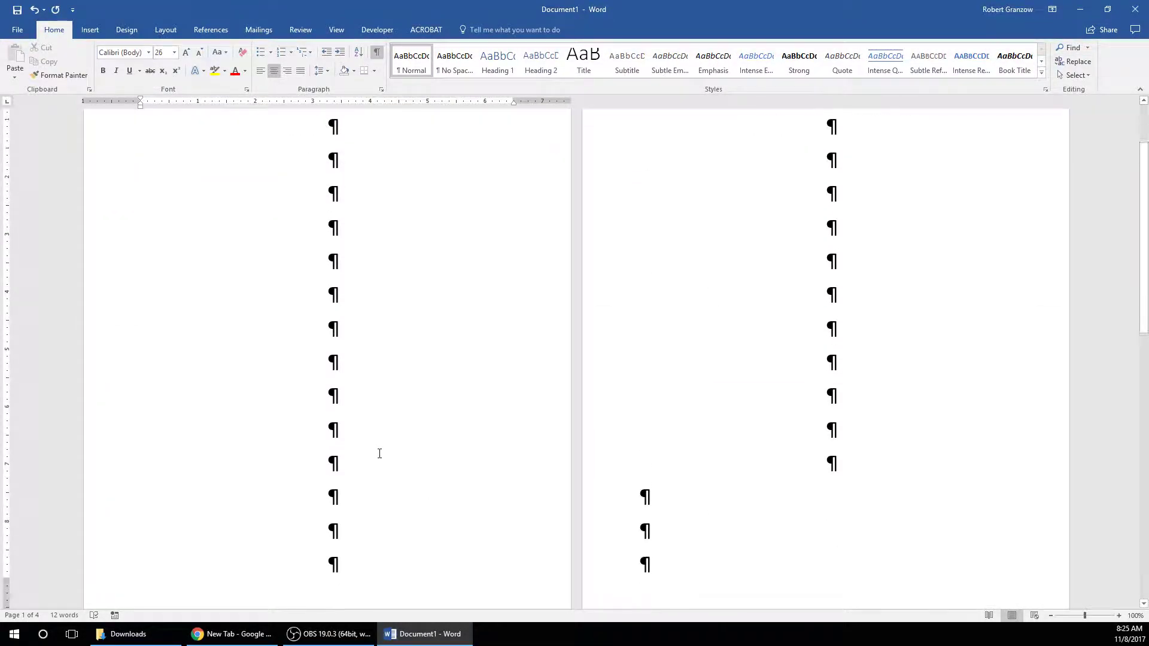
scroll(379, 454, "down", 1)
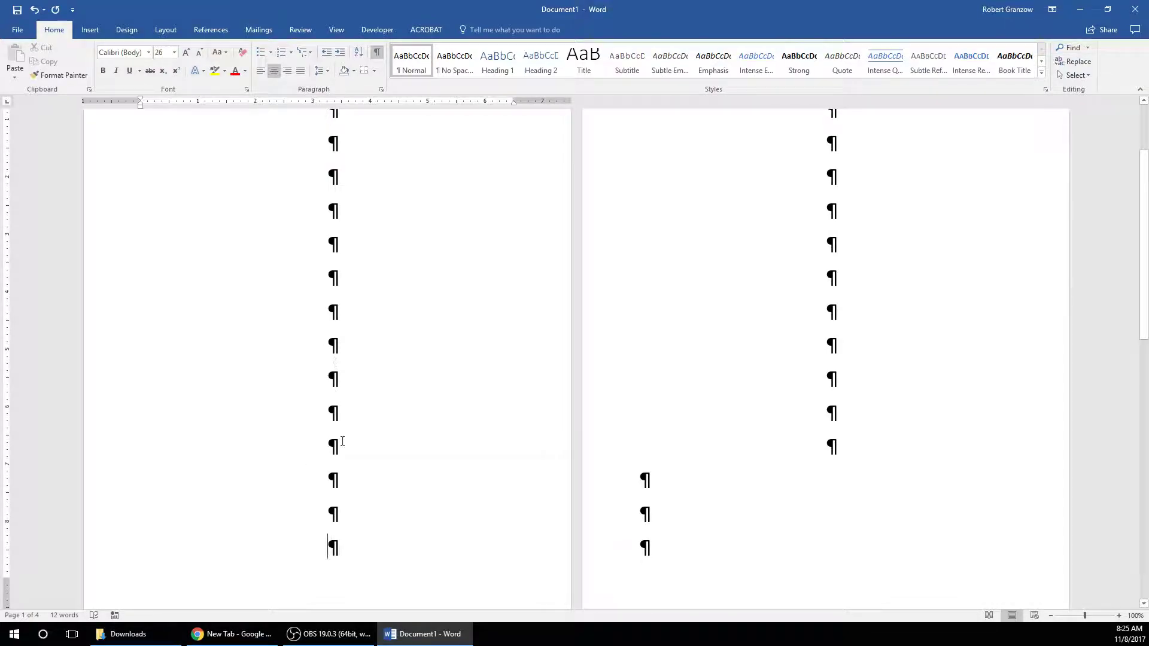
scroll(362, 389, "up", 3)
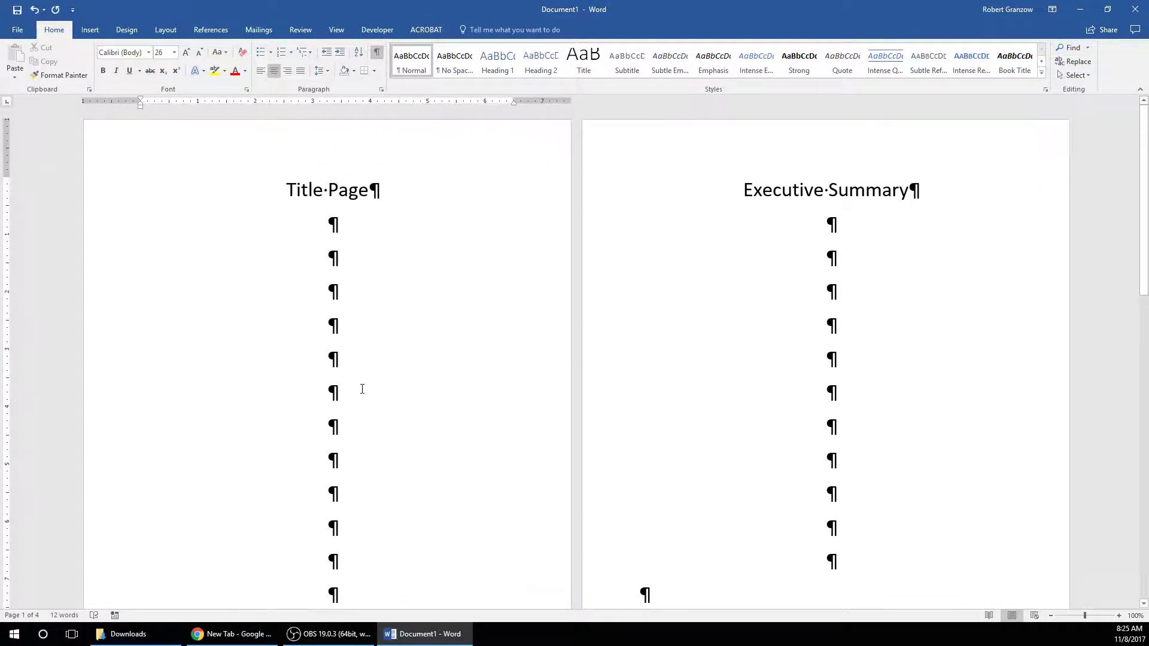
scroll(362, 389, "down", 2)
scroll(286, 163, "up", 2)
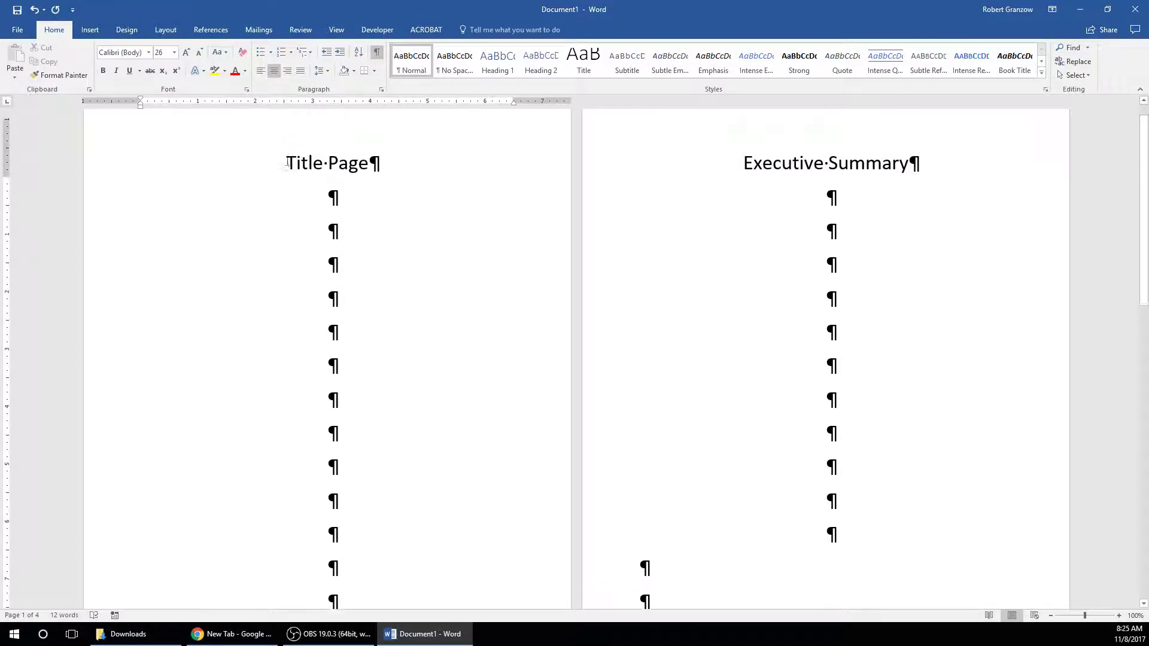
scroll(286, 162, "up", 1)
left_click(377, 52)
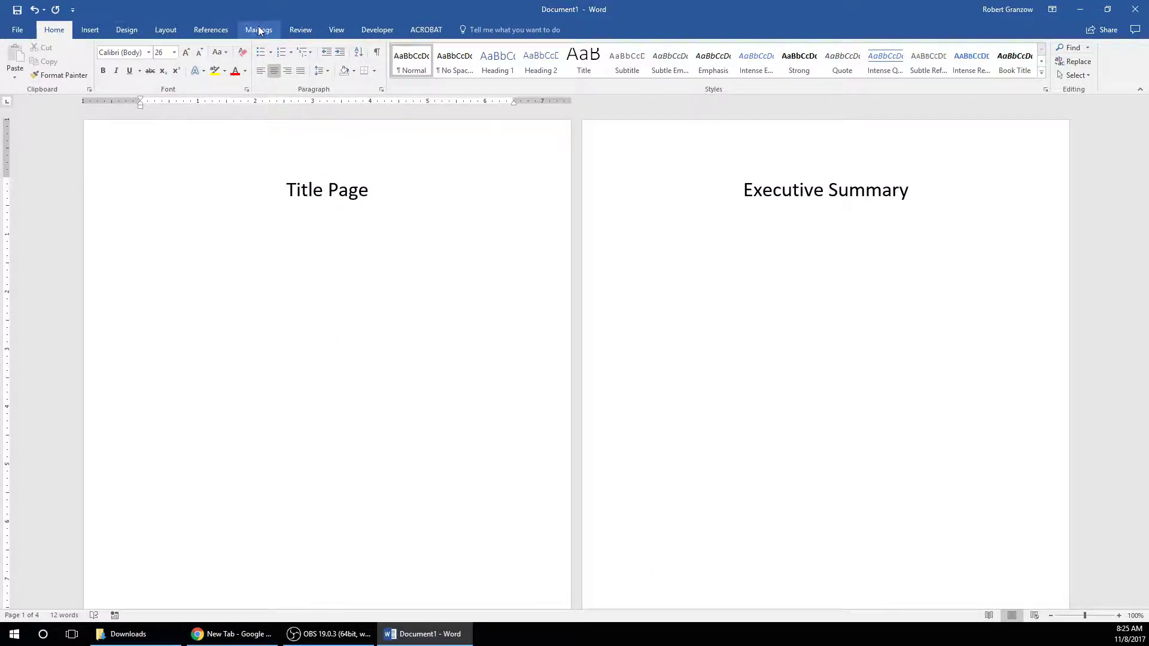
left_click(336, 30)
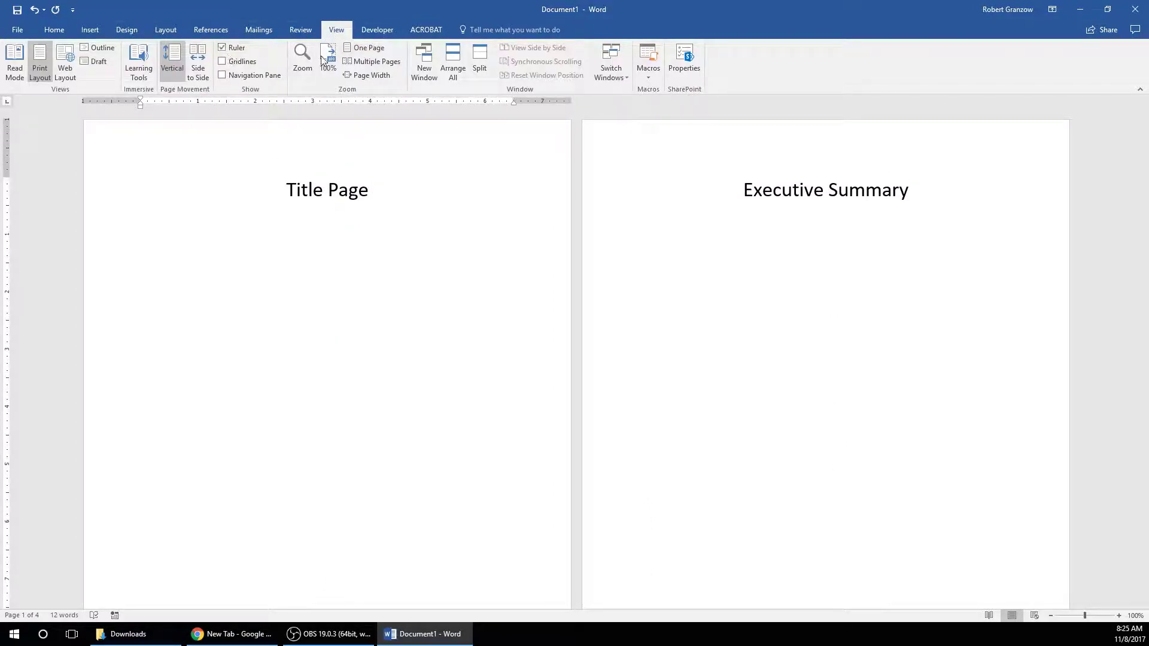
Insert Plain Number 2 page numbers at the bottom of every page.
left_click(101, 30)
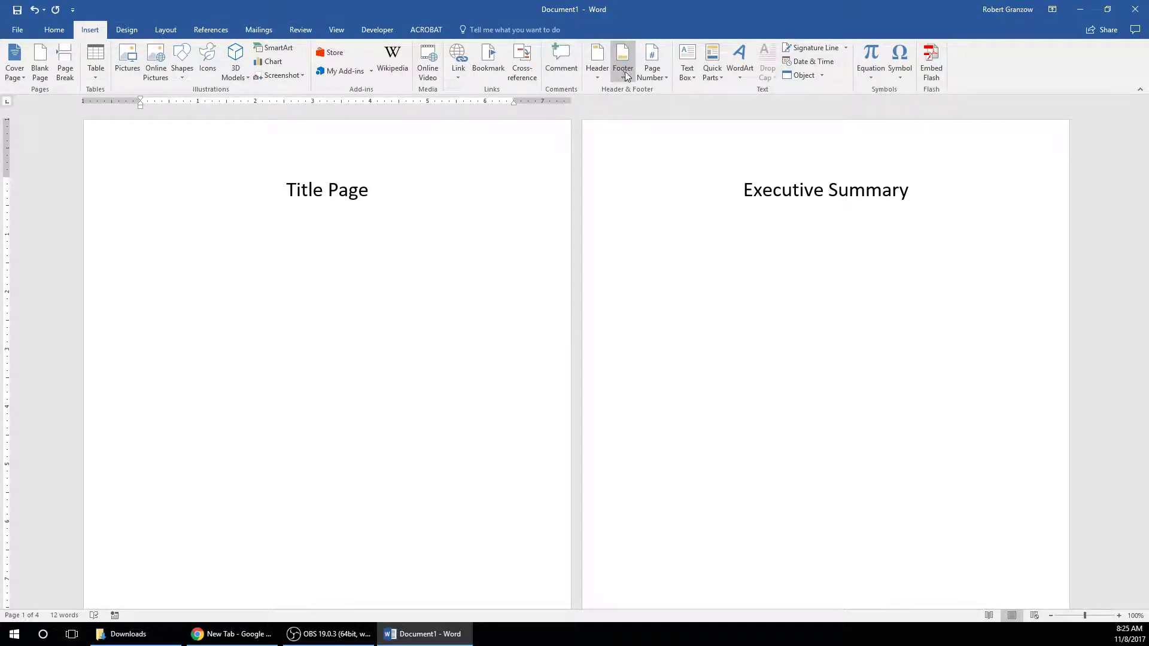
left_click(653, 73)
mouse_move(681, 105)
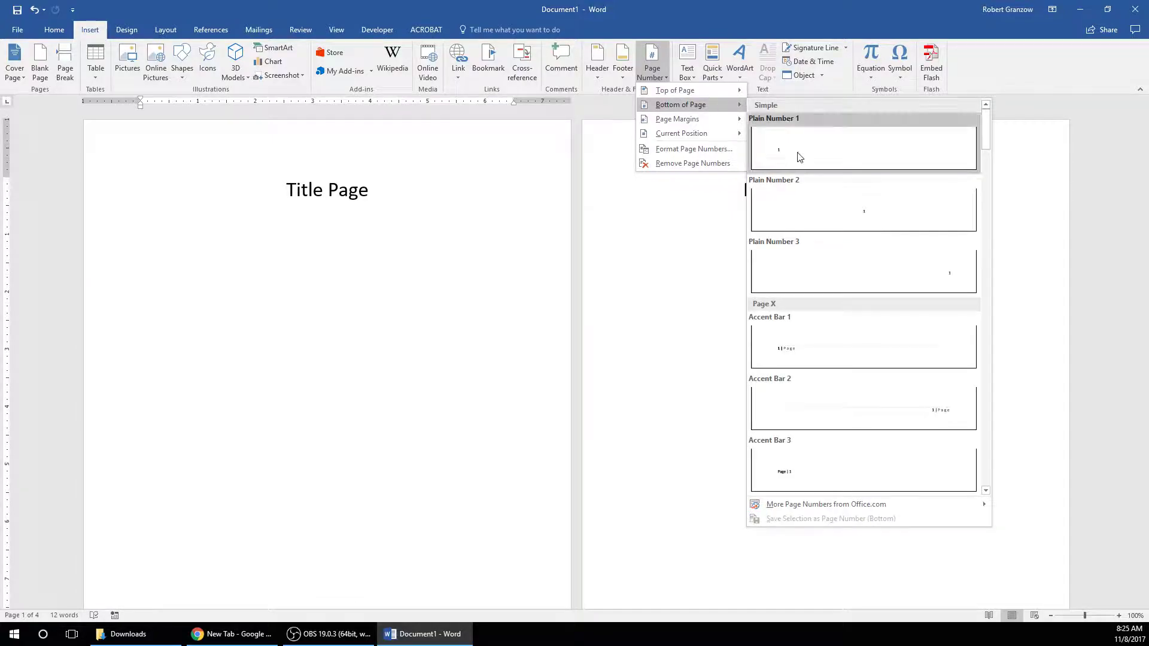
left_click(863, 197)
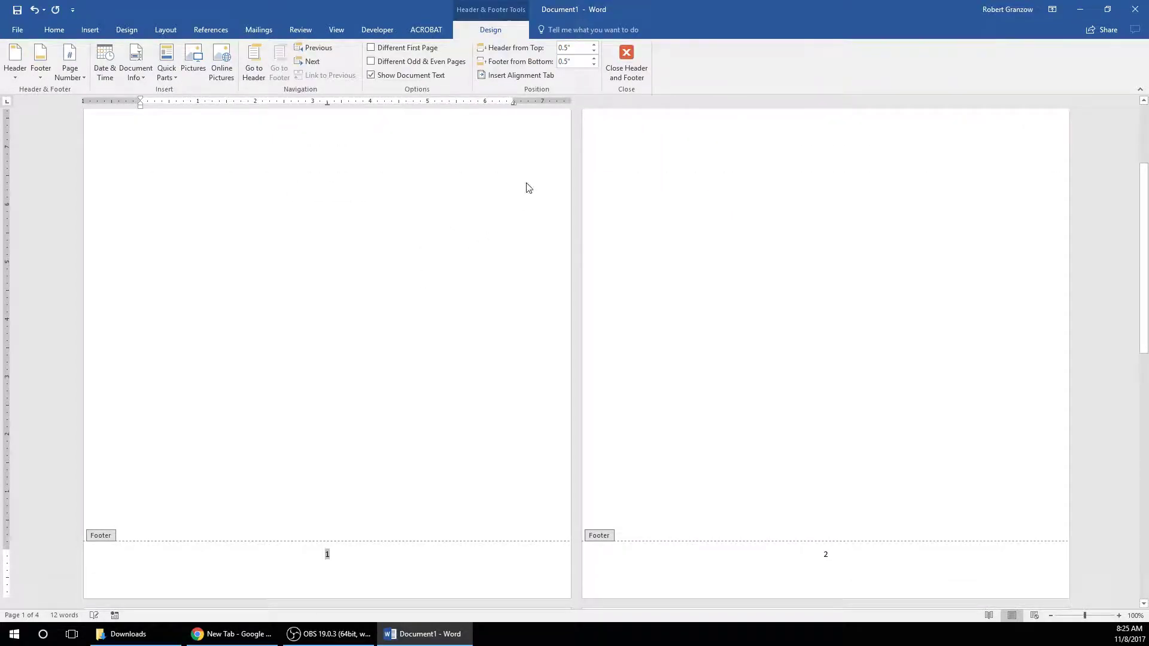
Enlarge the footer page number two font sizes and close footer editing.
left_click(54, 30)
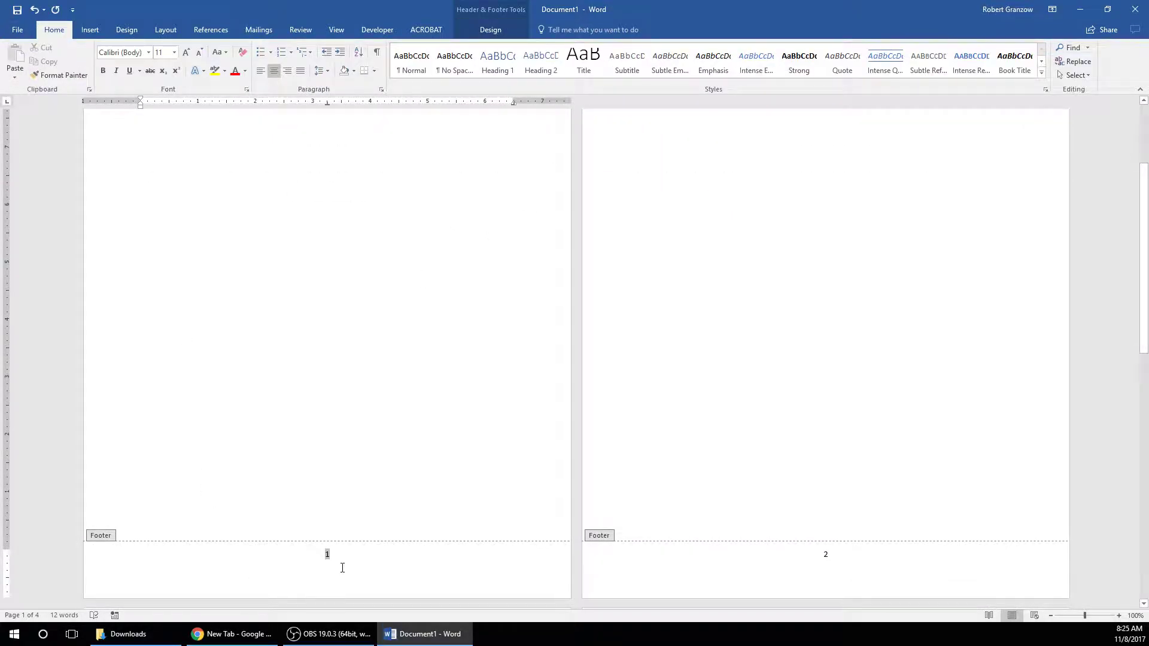
left_click(187, 53)
left_click(188, 53)
left_click(187, 52)
left_click(188, 54)
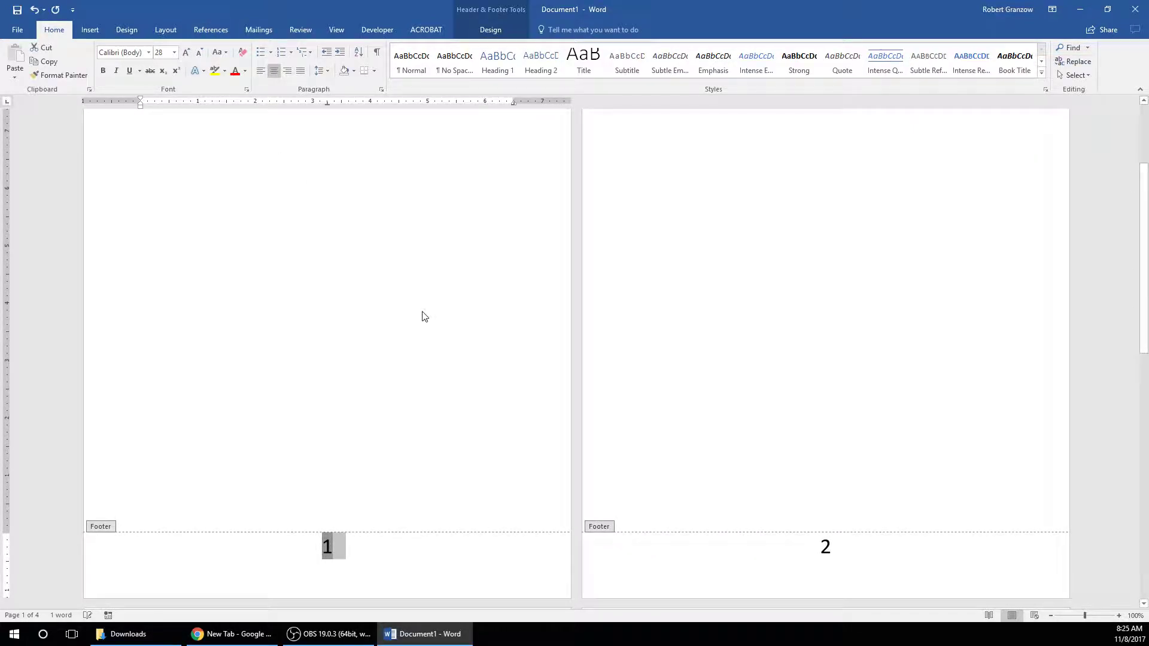
left_click(491, 30)
left_click(634, 58)
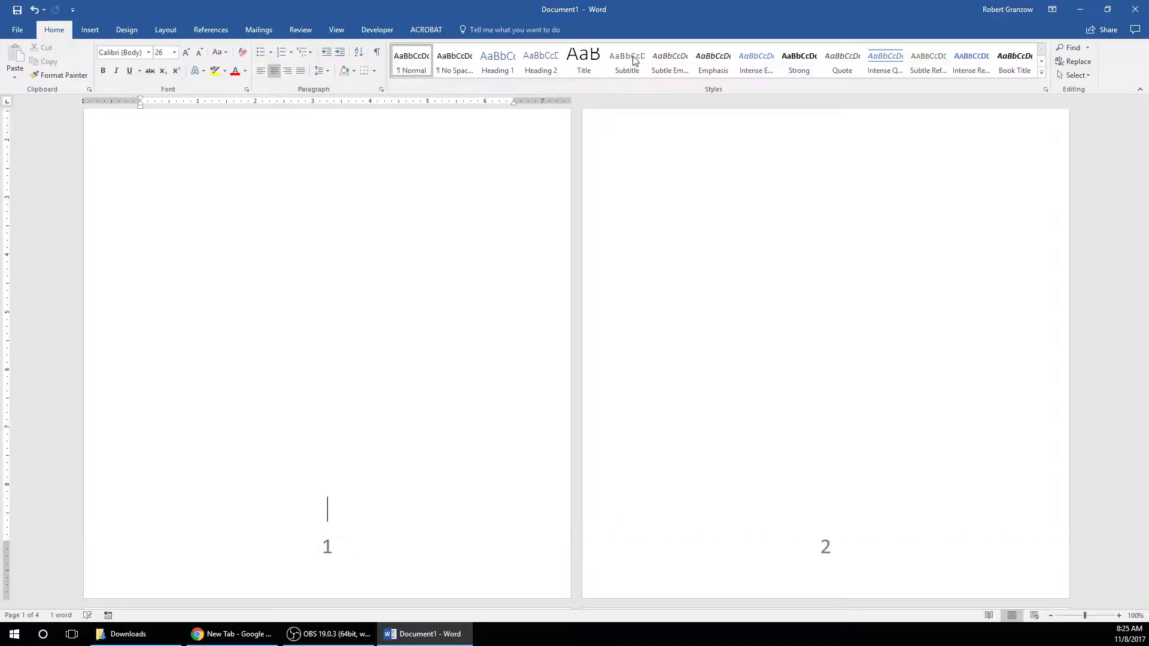
scroll(512, 233, "down", 3)
scroll(413, 324, "down", 2)
scroll(392, 306, "down", 3)
scroll(392, 306, "down", 3)
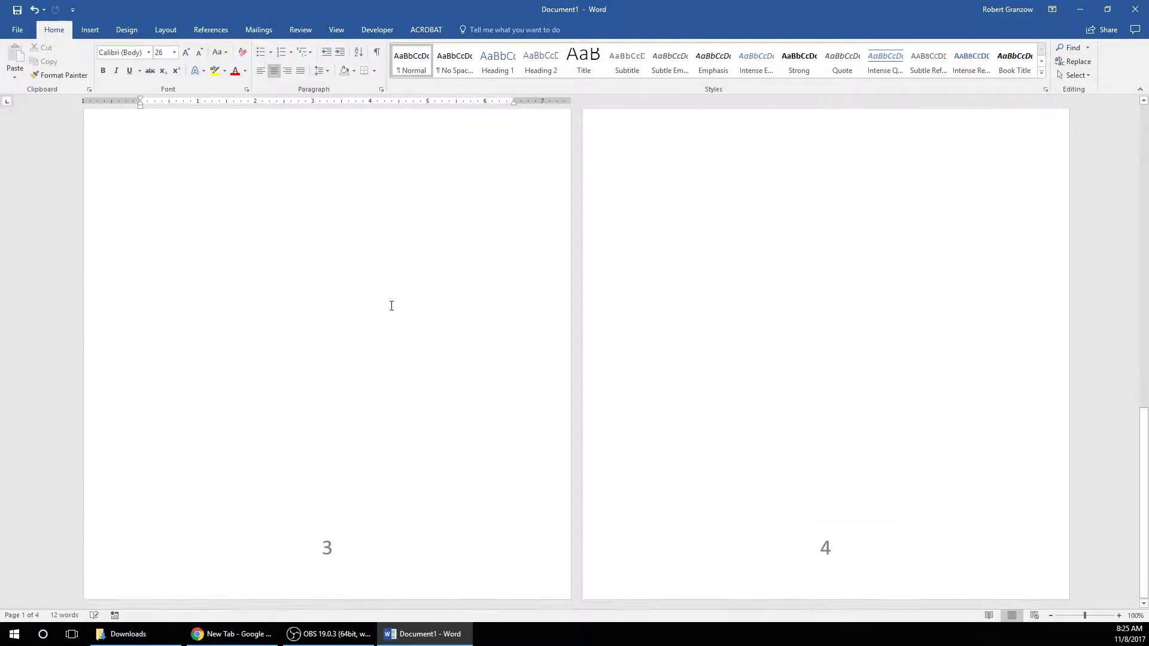
scroll(434, 390, "up", 4)
scroll(395, 400, "down", 1)
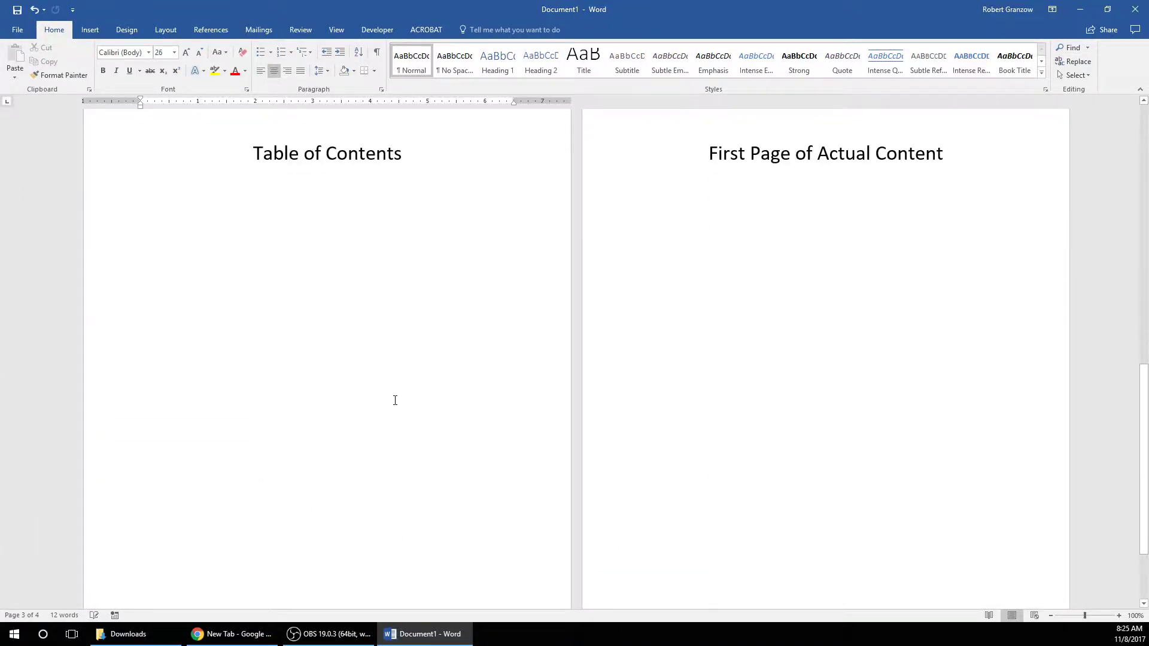
scroll(395, 400, "down", 3)
scroll(844, 539, "up", 3)
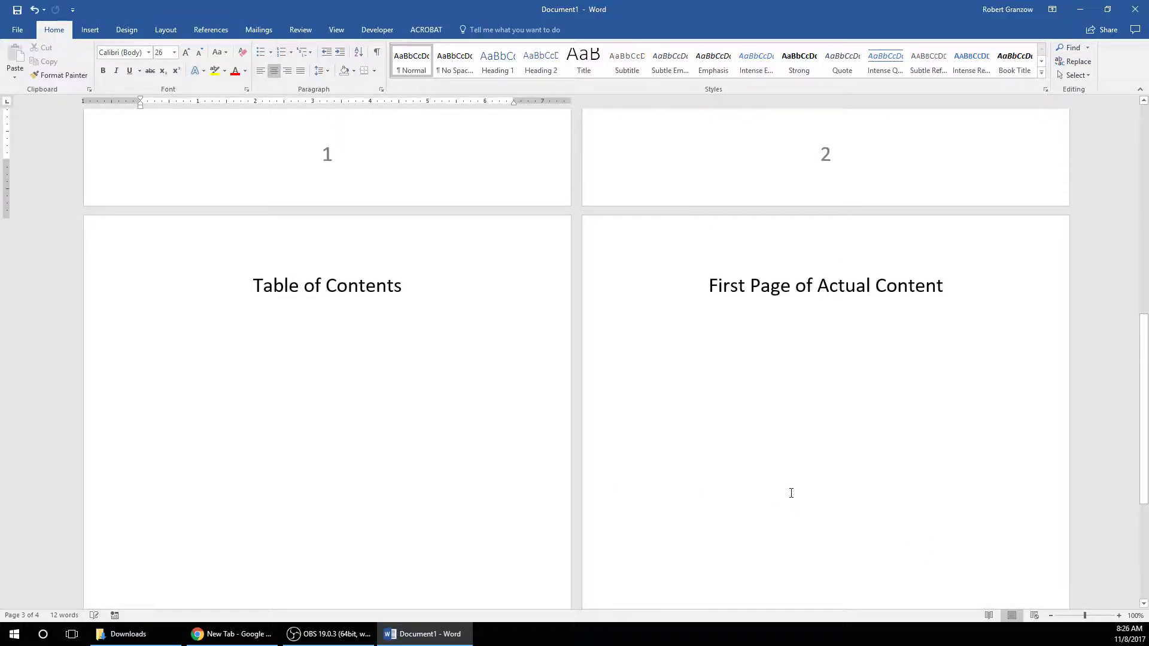
scroll(611, 413, "up", 3)
scroll(483, 383, "up", 3)
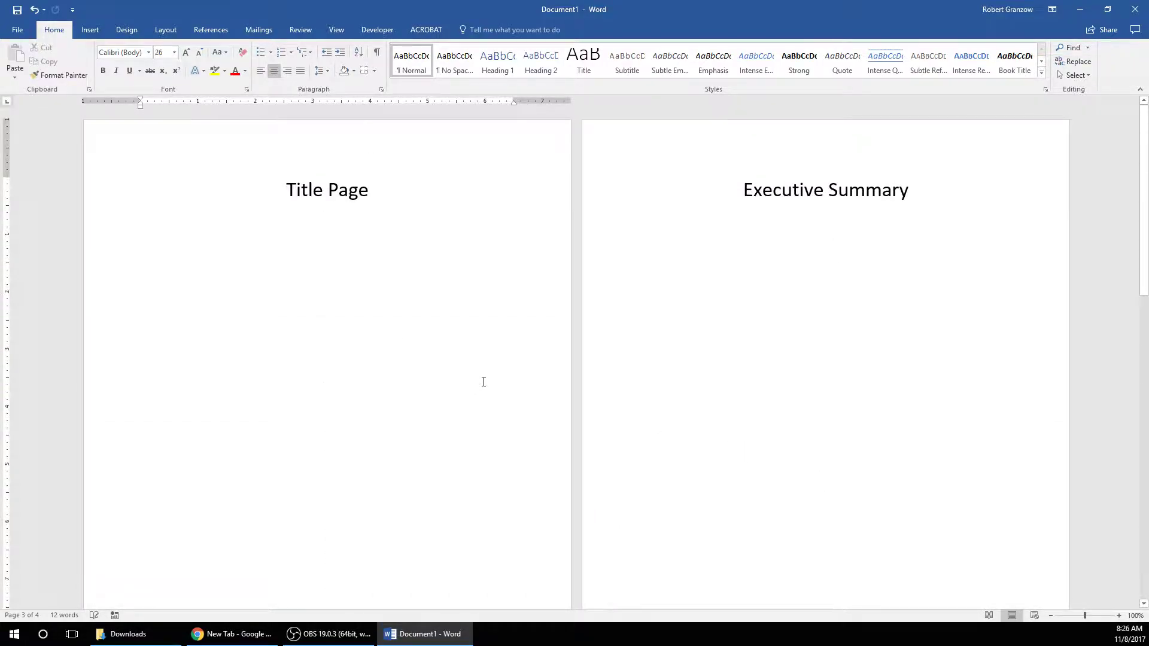
Turn on Show/Hide ¶ to display paragraph marks.
left_click(376, 52)
scroll(380, 269, "down", 3)
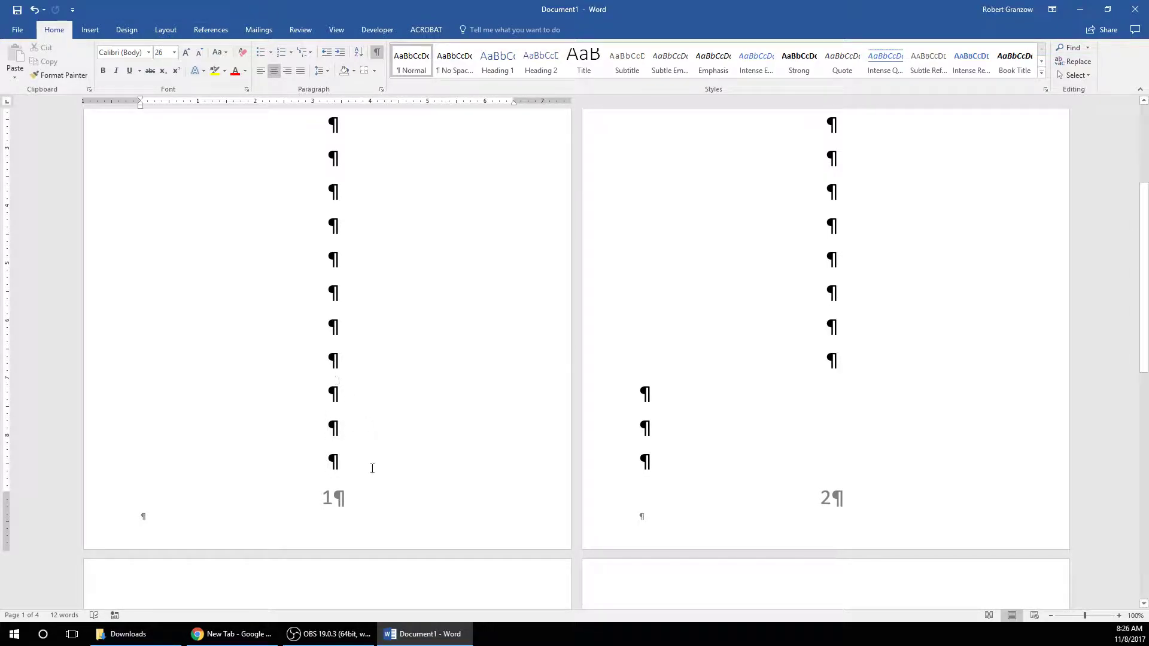
Insert a Next Page section break after the Title Page, with an empty line before it.
left_click(165, 30)
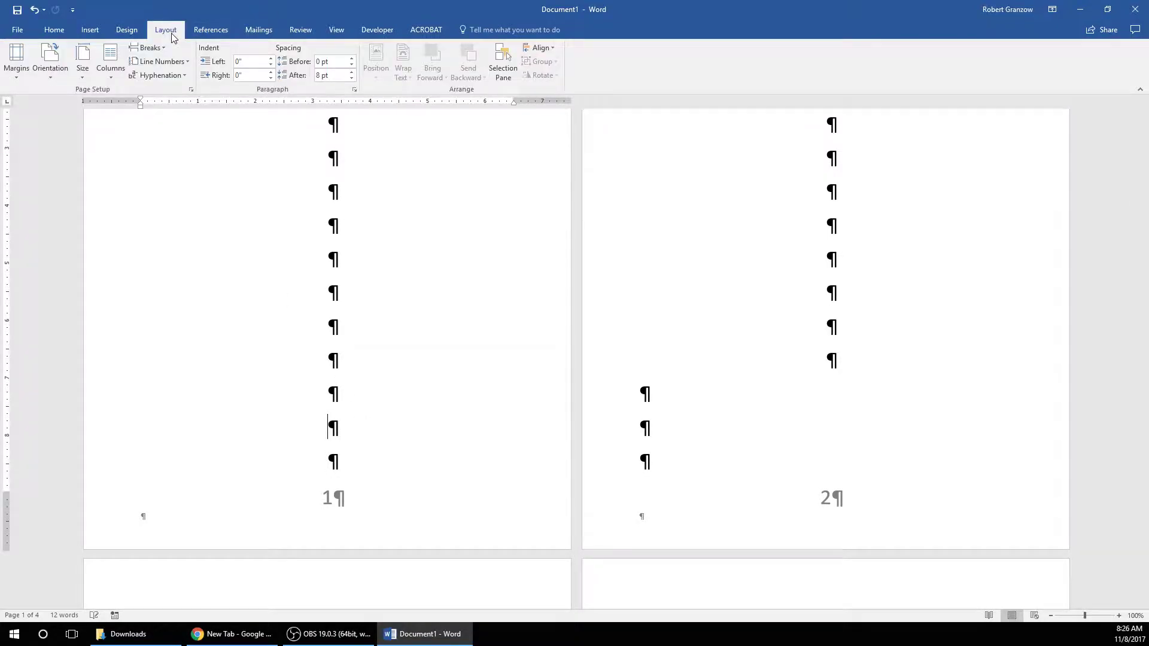
left_click(151, 48)
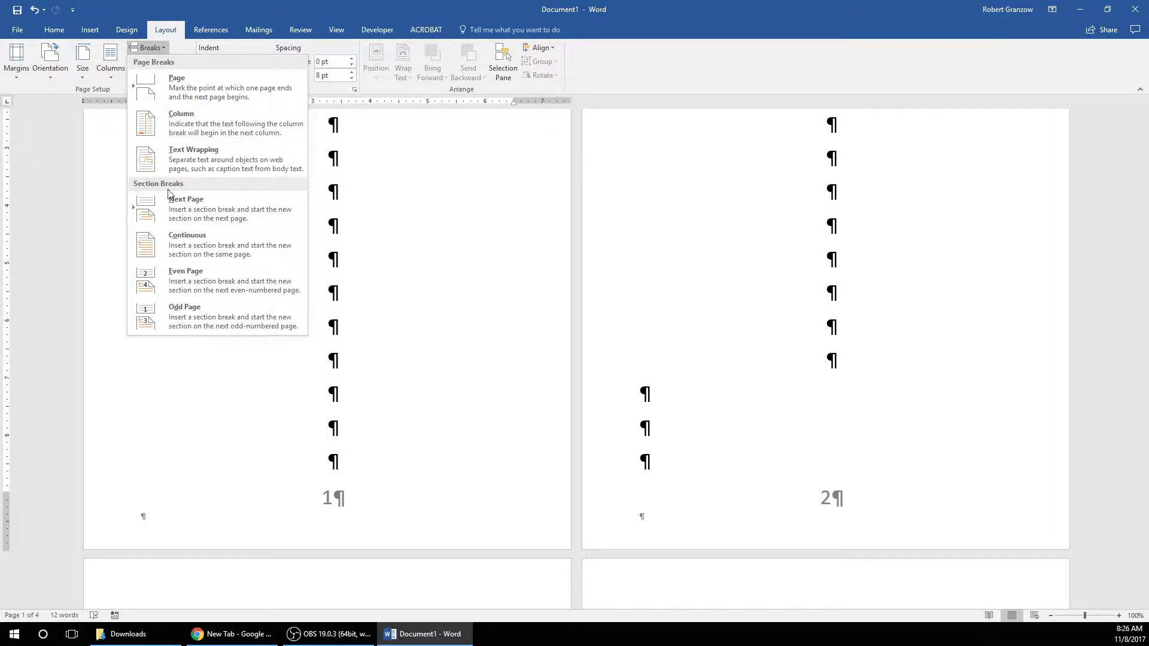
left_click(205, 213)
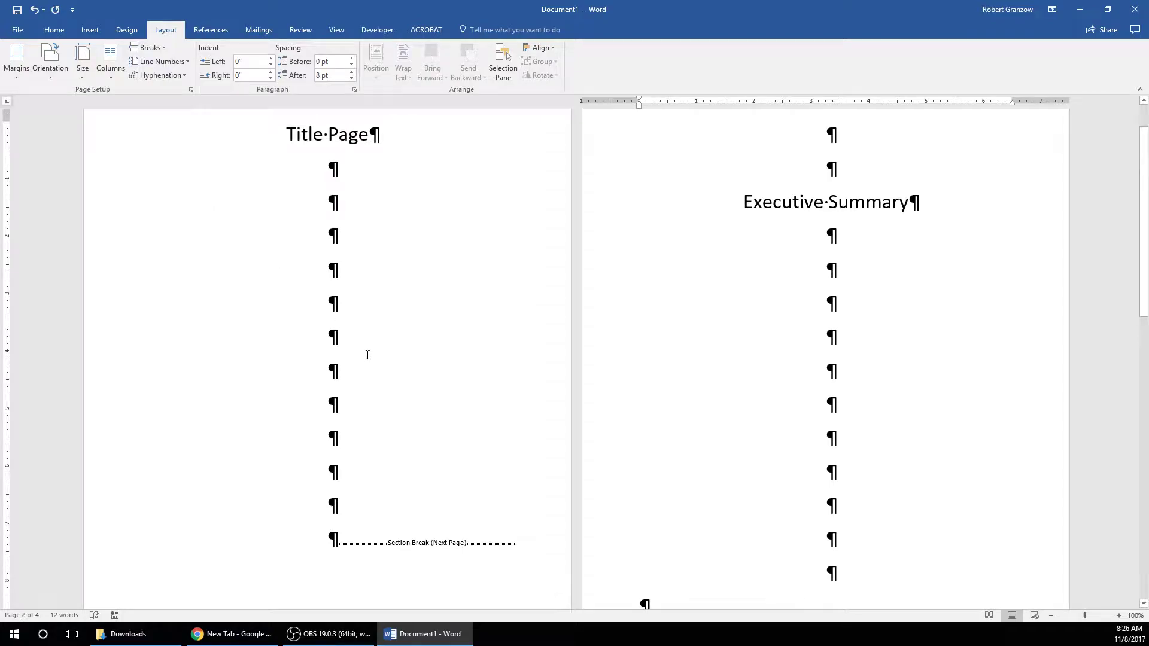
left_click(366, 387)
scroll(366, 387, "up", 3)
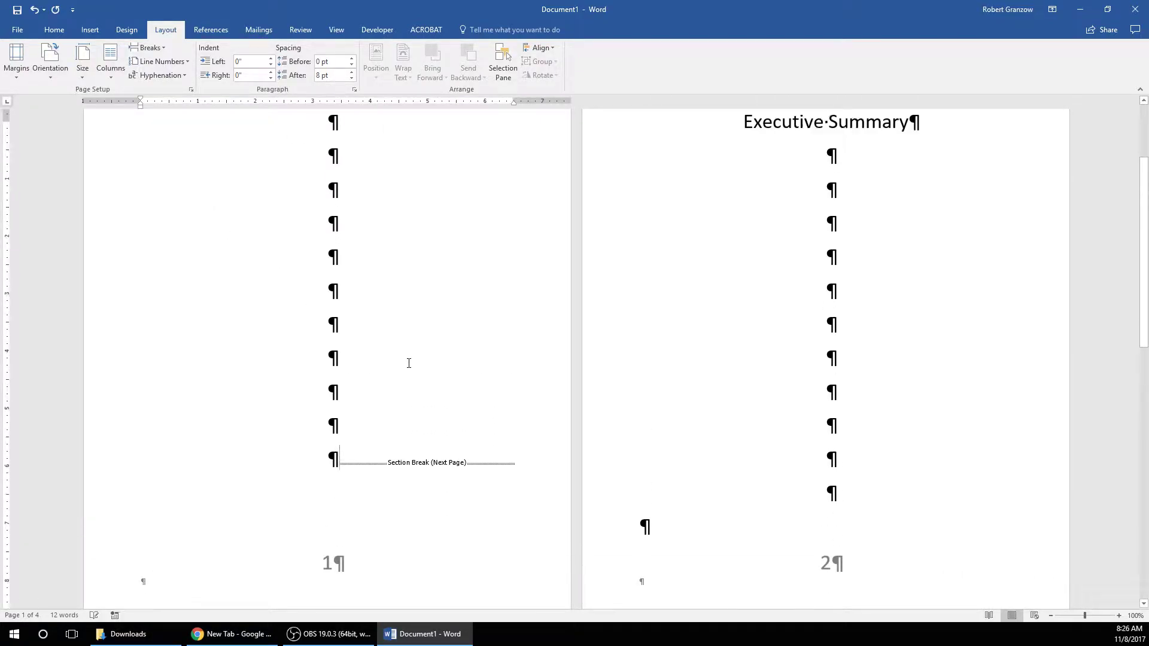
scroll(365, 388, "up", 2)
scroll(366, 388, "down", 3)
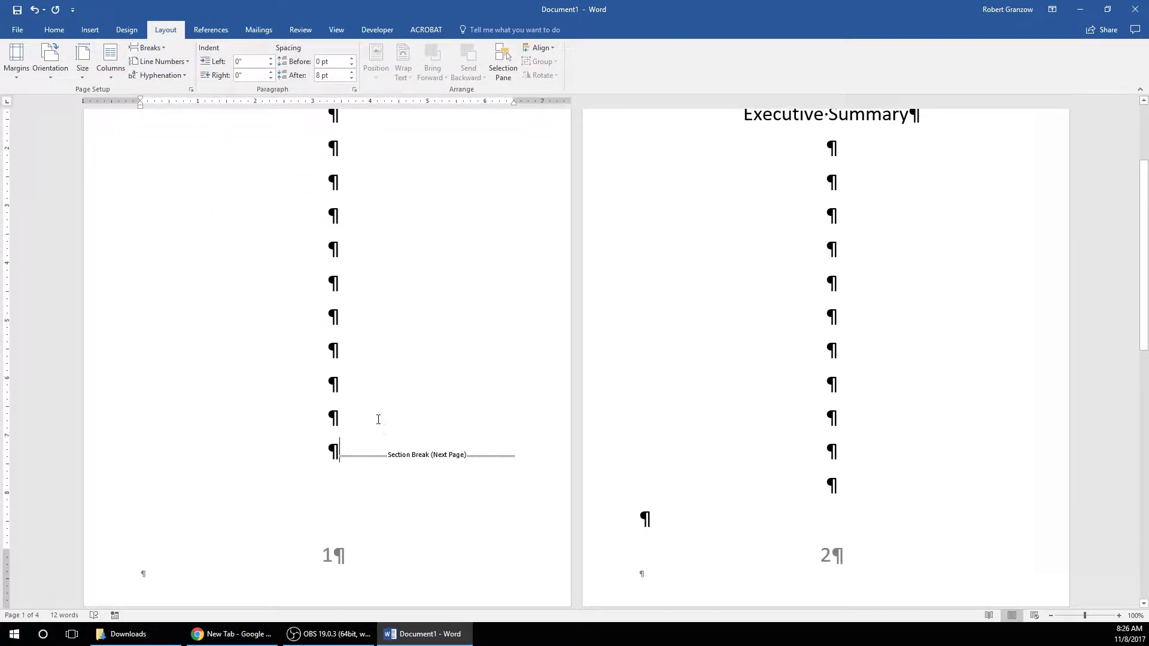
key("Return")
key("Return")
scroll(411, 424, "up", 3)
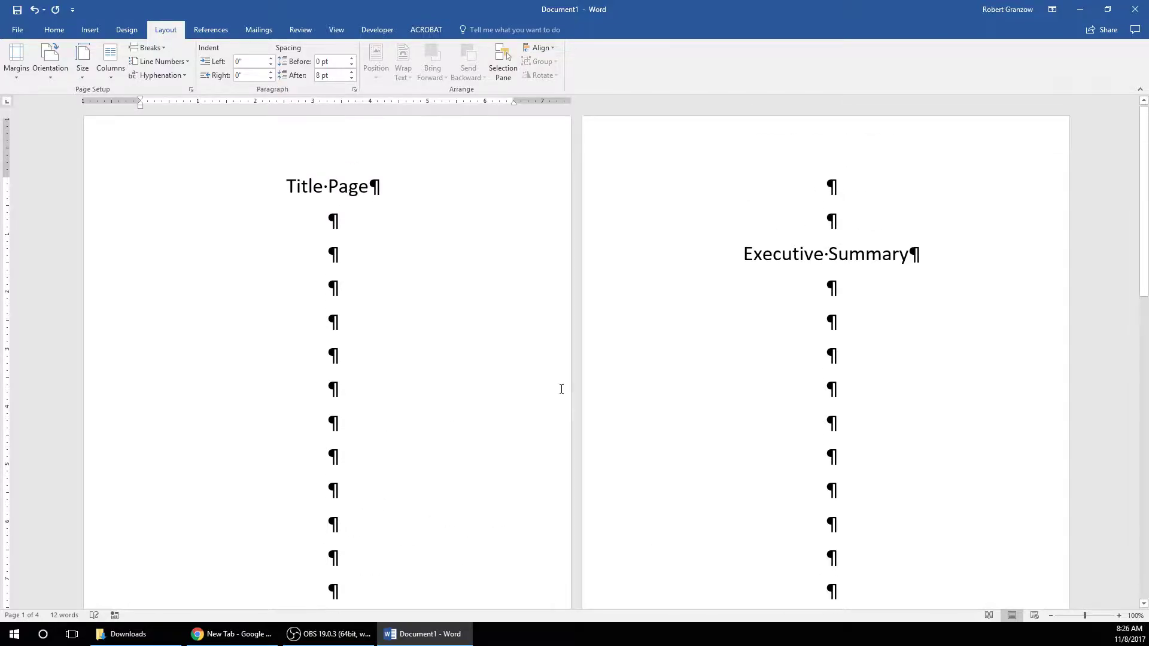
scroll(819, 237, "down", 2)
scroll(718, 315, "down", 1)
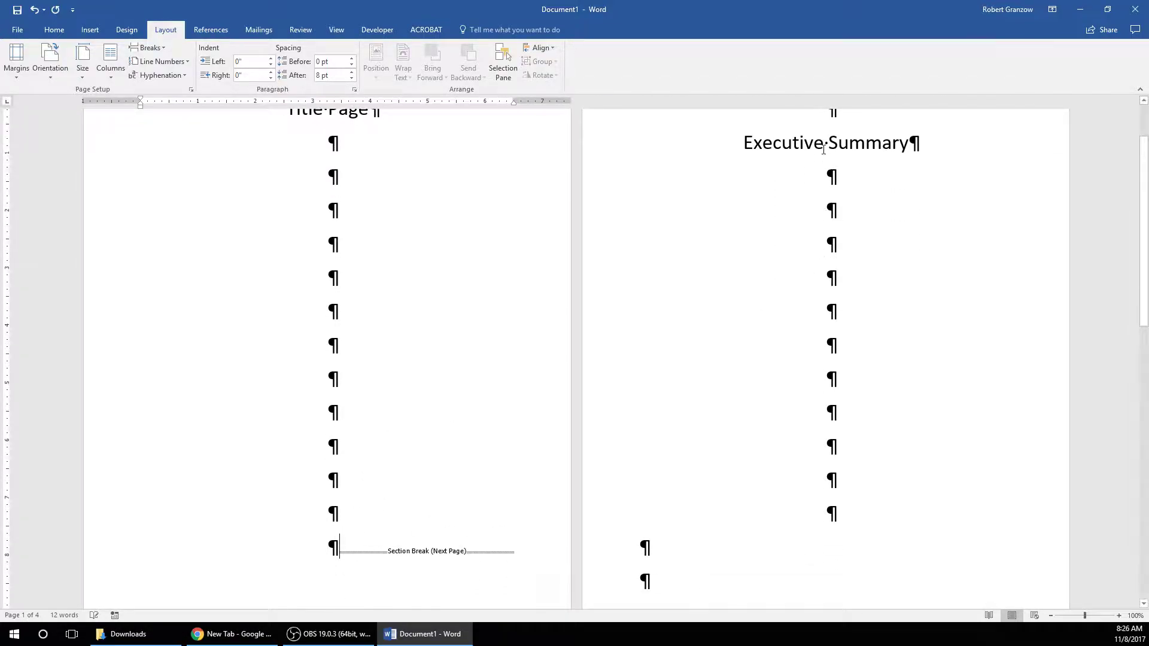
scroll(663, 387, "up", 2)
left_click(744, 191)
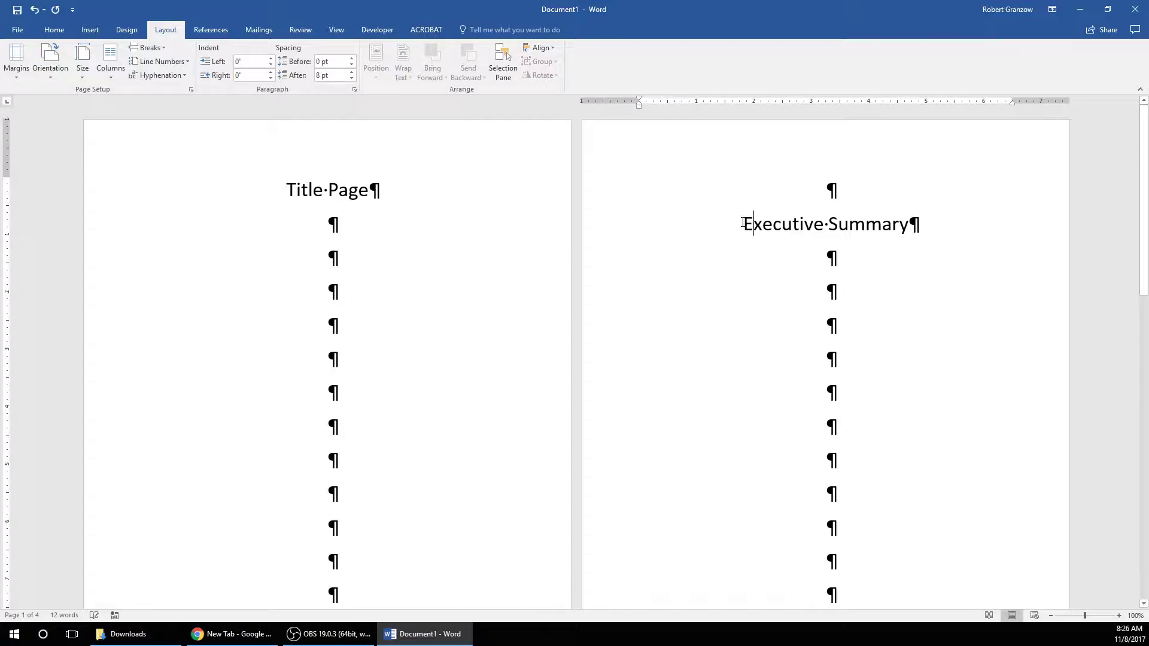
scroll(816, 387, "down", 4)
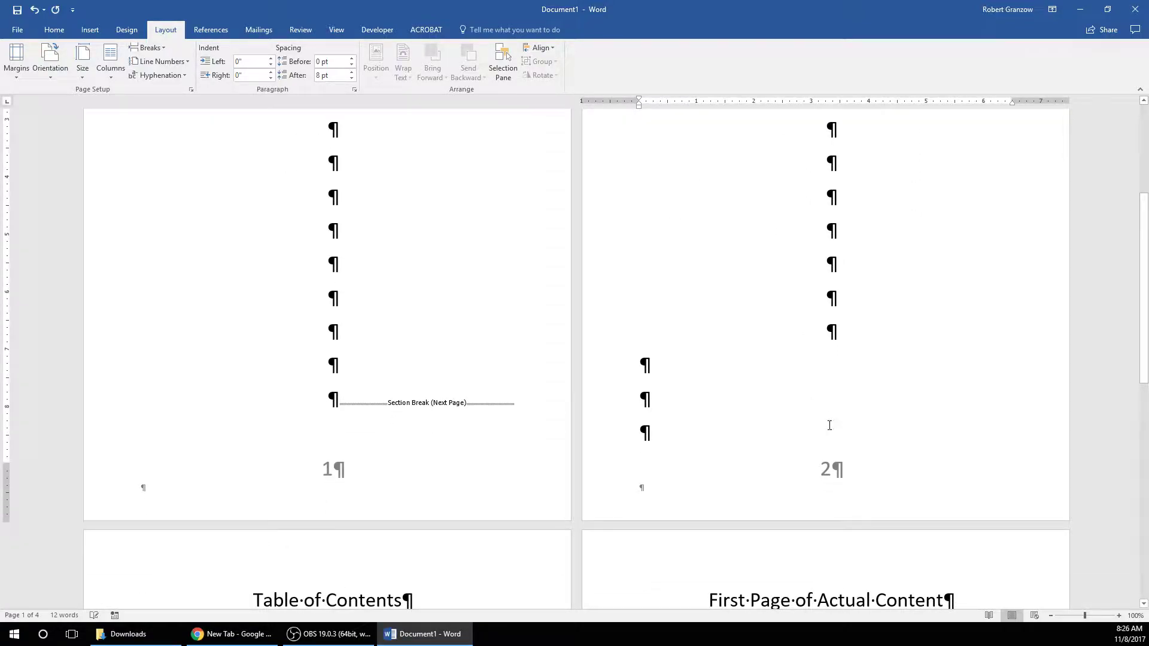
Enable Different First Page in the Title Page footer to remove its number, then close the footer.
left_click(393, 413)
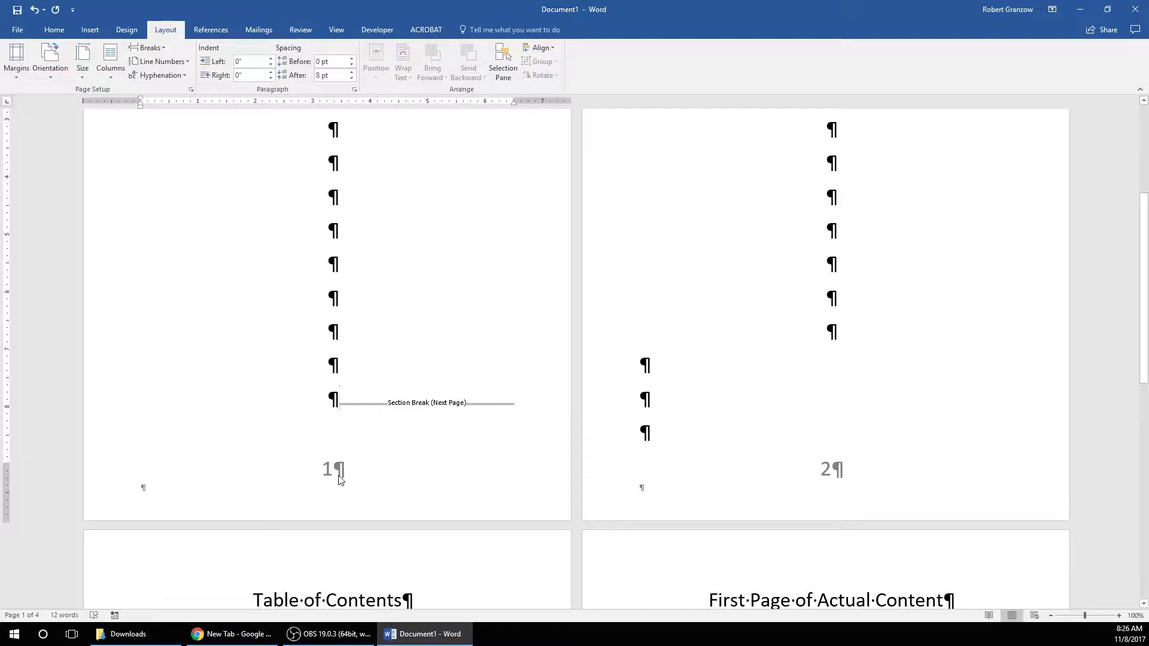
double_click(340, 476)
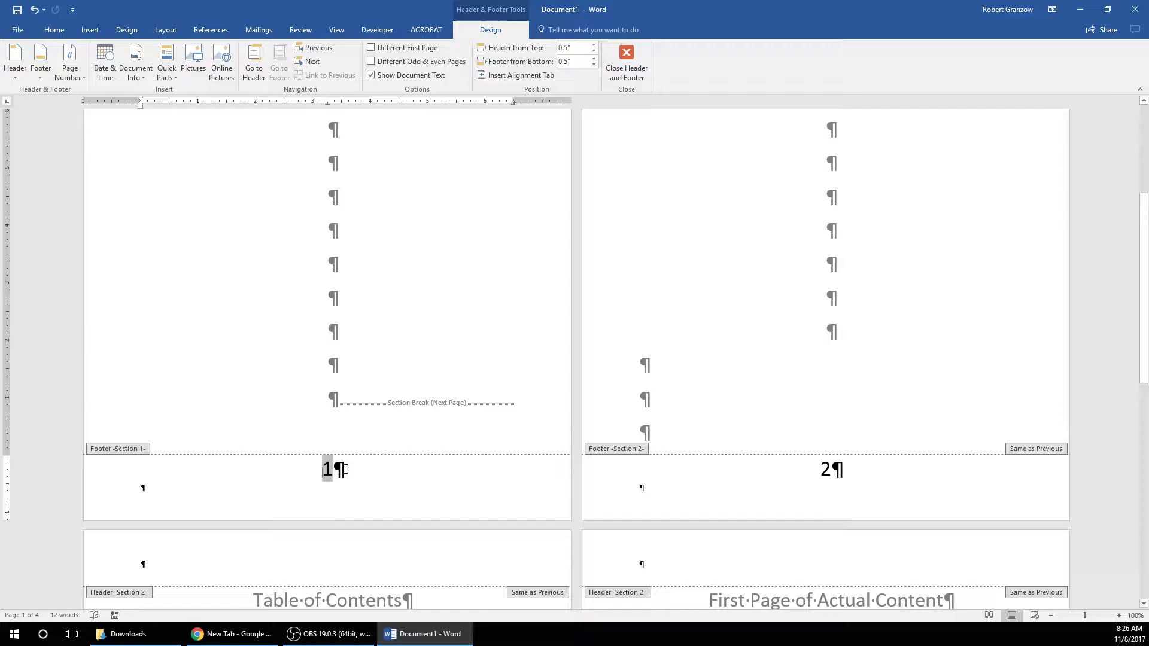
left_click(373, 47)
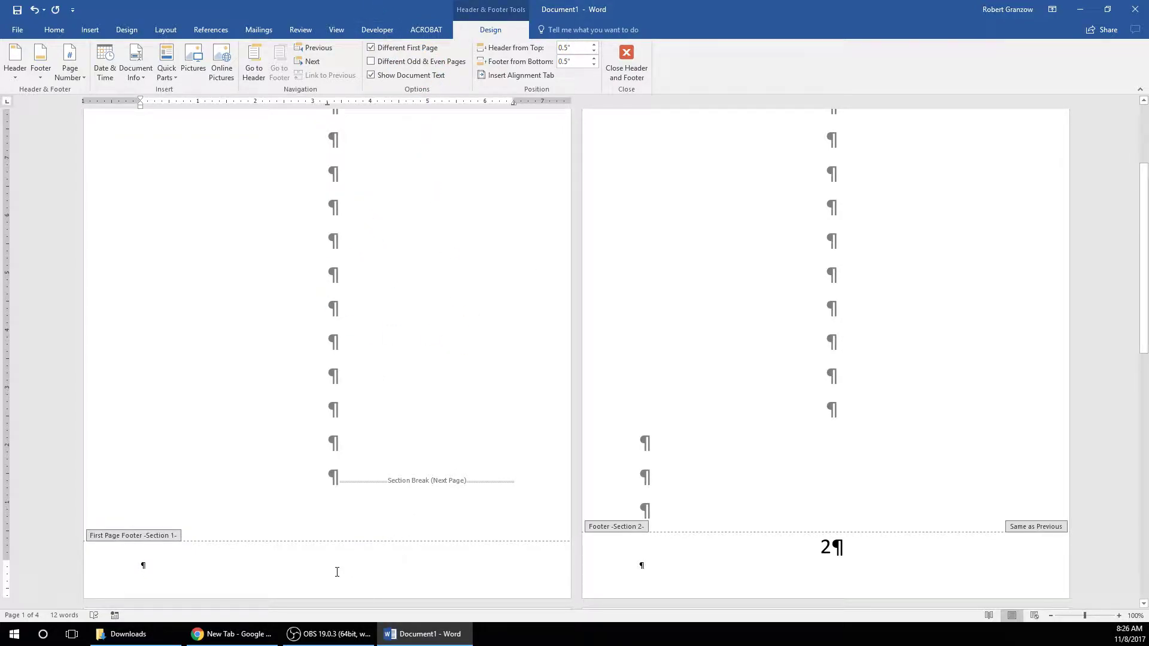
left_click(626, 61)
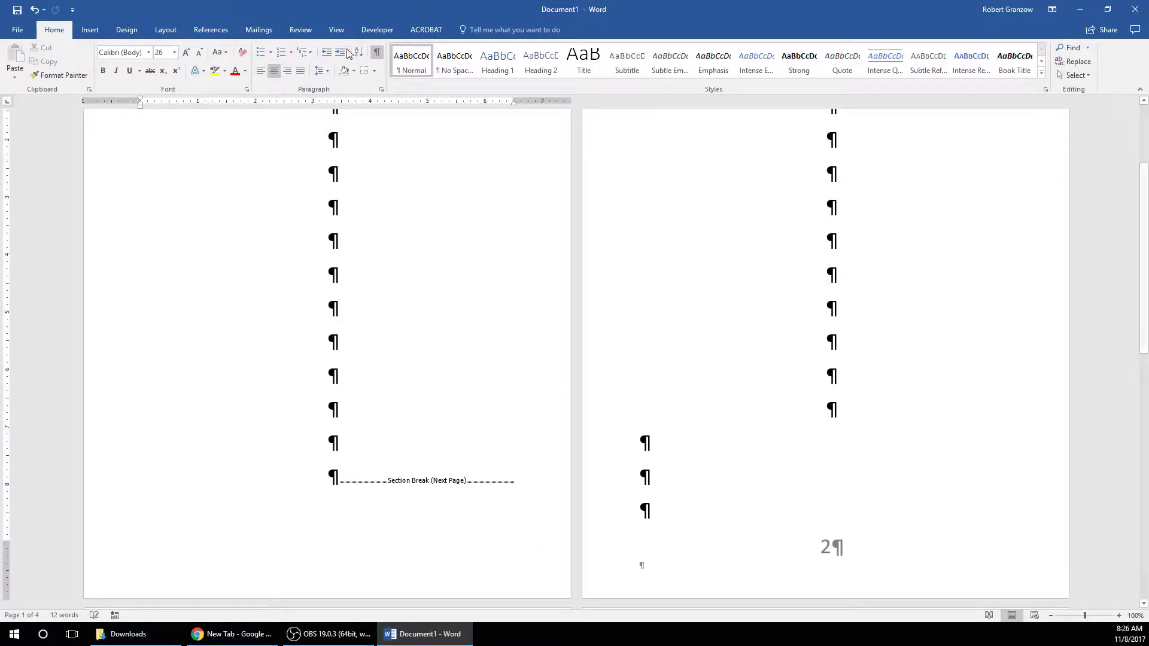
Hide formatting marks briefly, then show them again from the Executive Summary page.
left_click(377, 52)
scroll(396, 242, "up", 5)
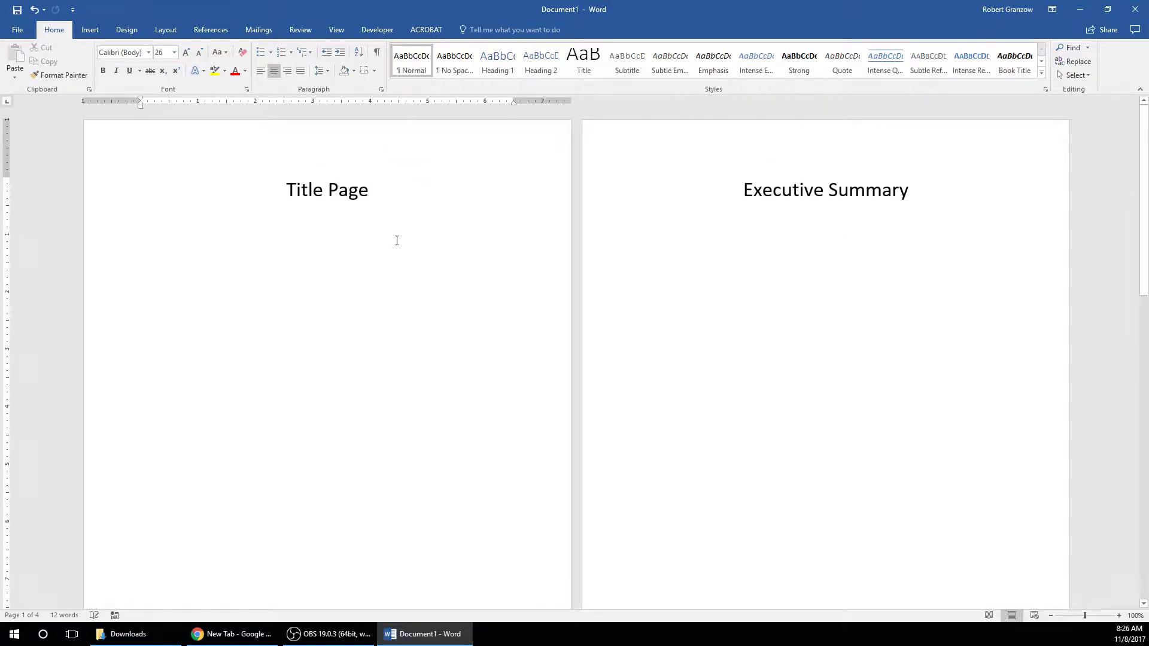
scroll(397, 240, "down", 5)
scroll(364, 394, "up", 5)
scroll(791, 503, "down", 4)
left_click(835, 543)
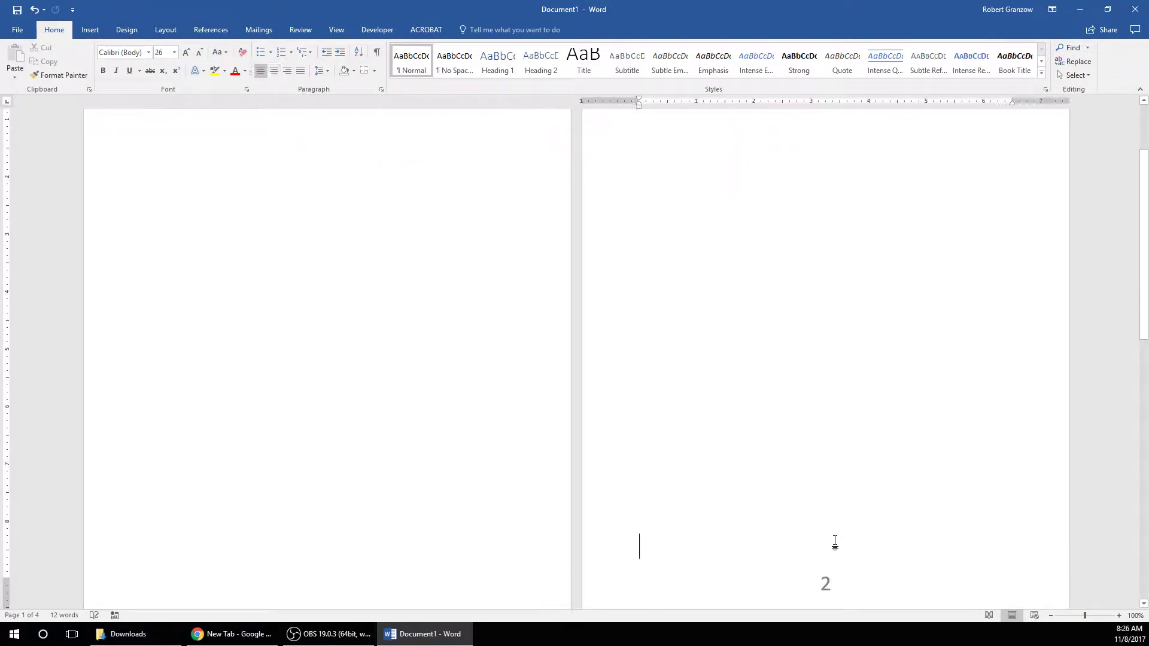
left_click(376, 52)
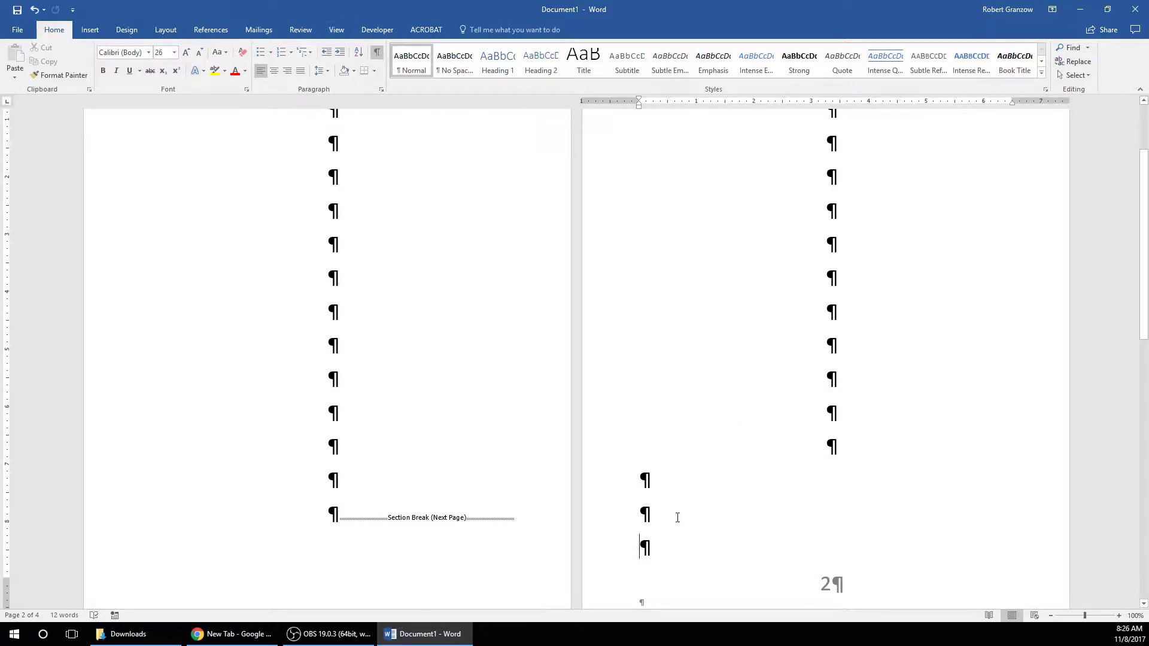
Insert a Next Page section break after Executive Summary, with an empty paragraph above it.
left_click(165, 30)
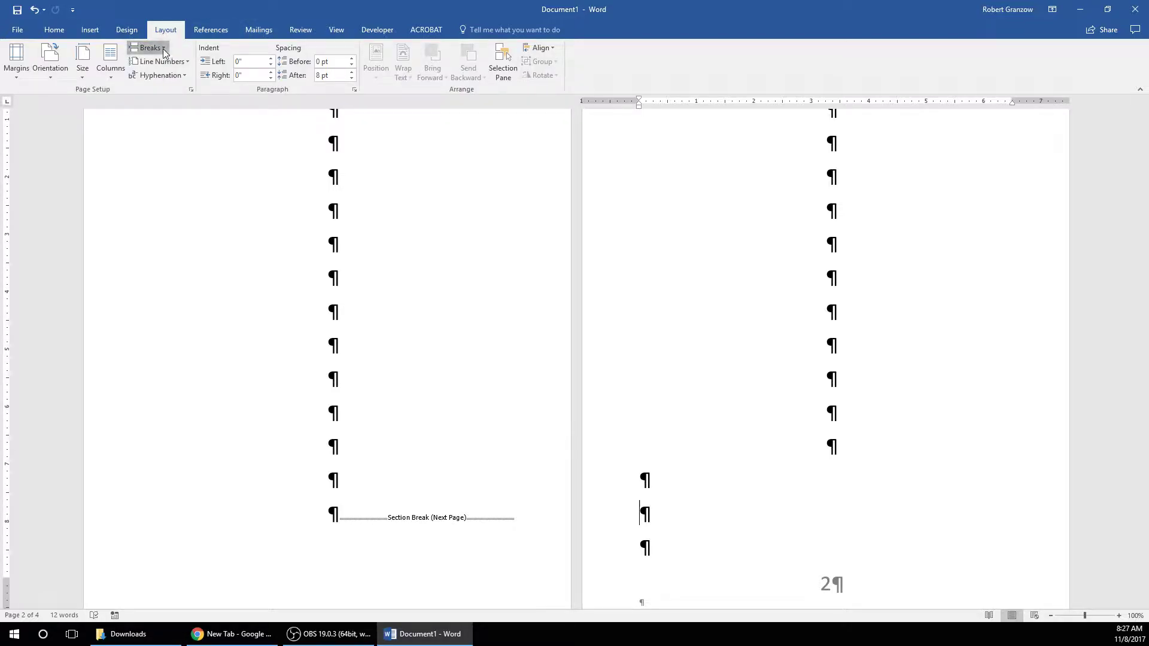
left_click(150, 48)
left_click(216, 209)
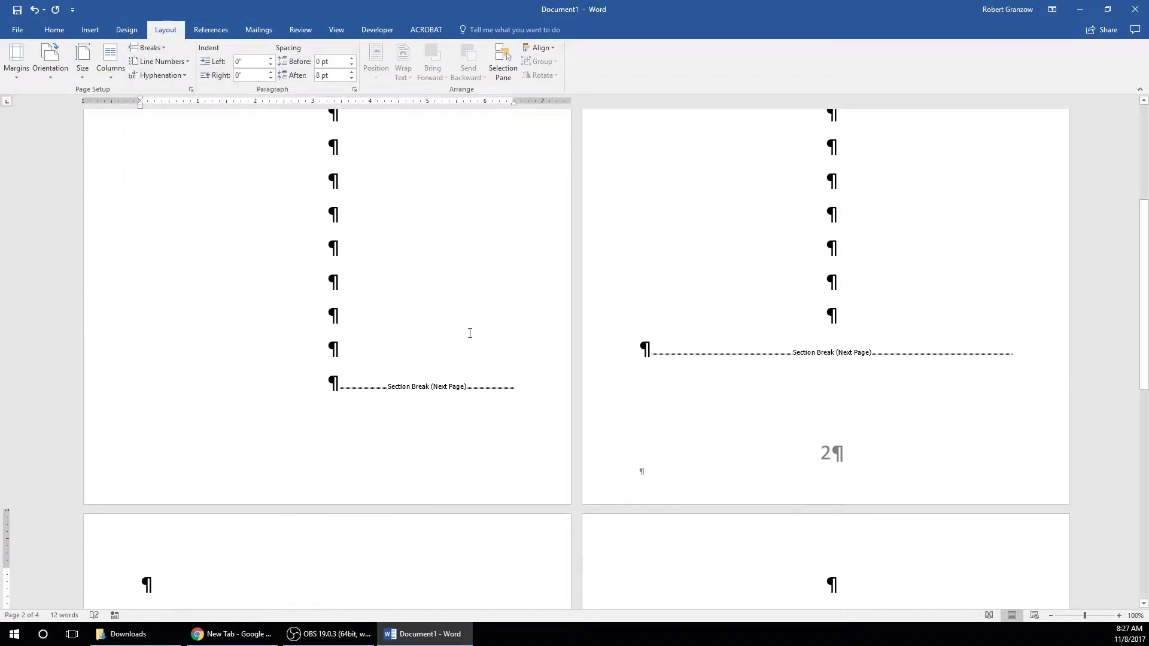
left_click(799, 360)
key("Return")
key("Return")
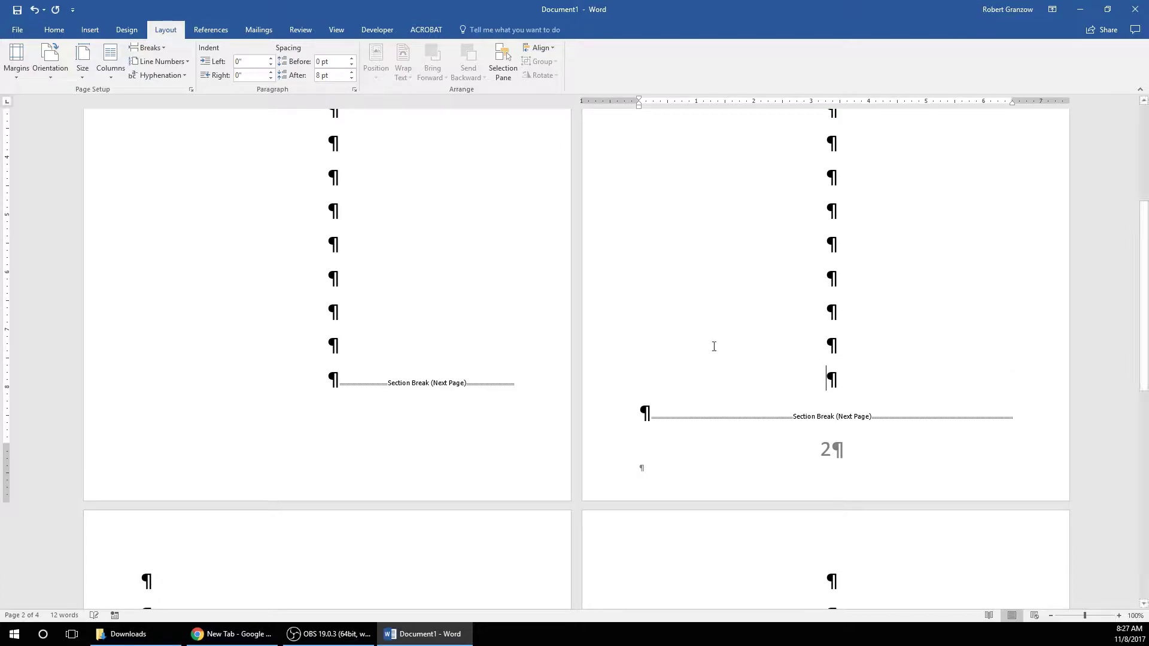
Enable Different First Page in the Executive Summary footer to drop its page number, then close it.
double_click(845, 463)
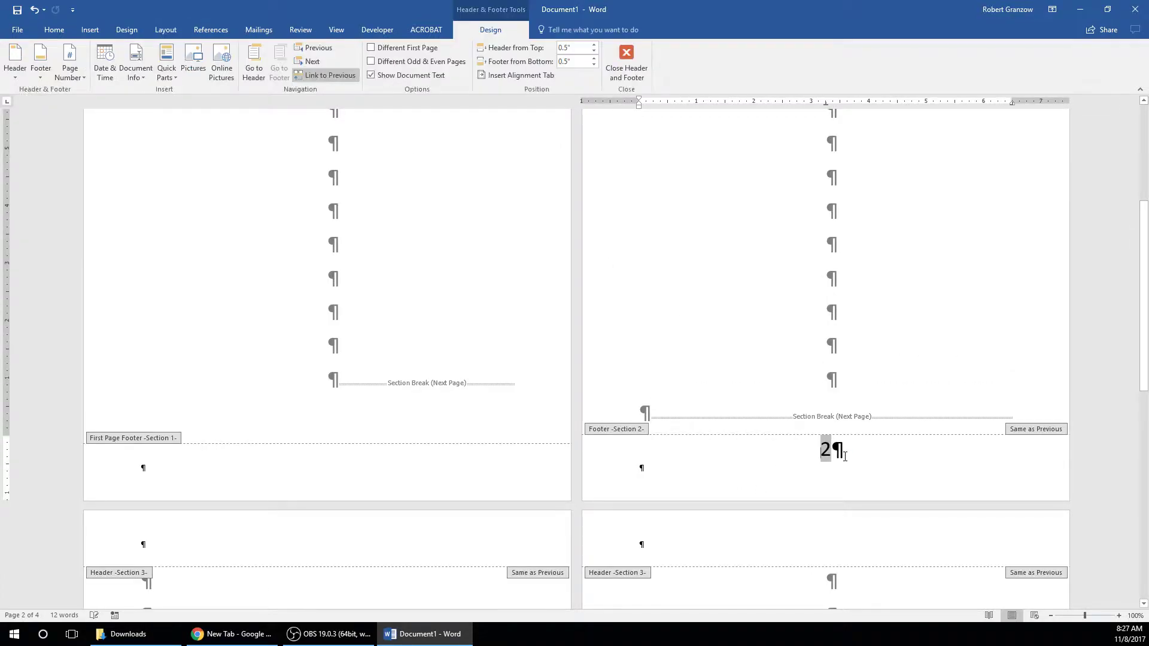
left_click(407, 47)
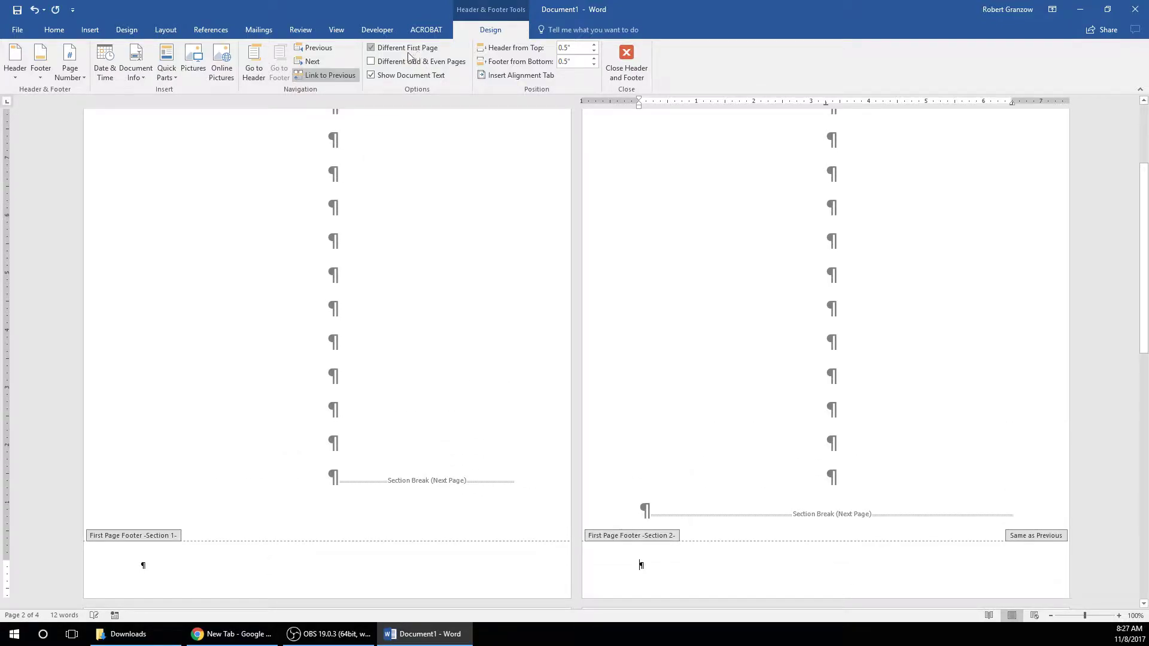
left_click(627, 63)
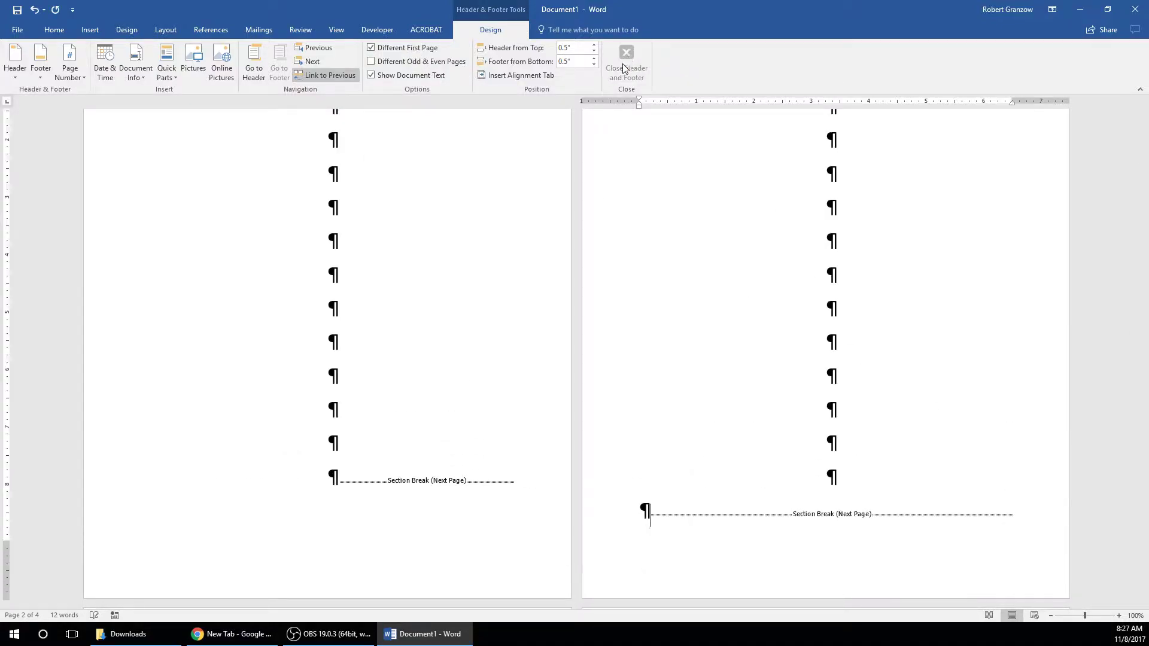
scroll(438, 362, "down", 3)
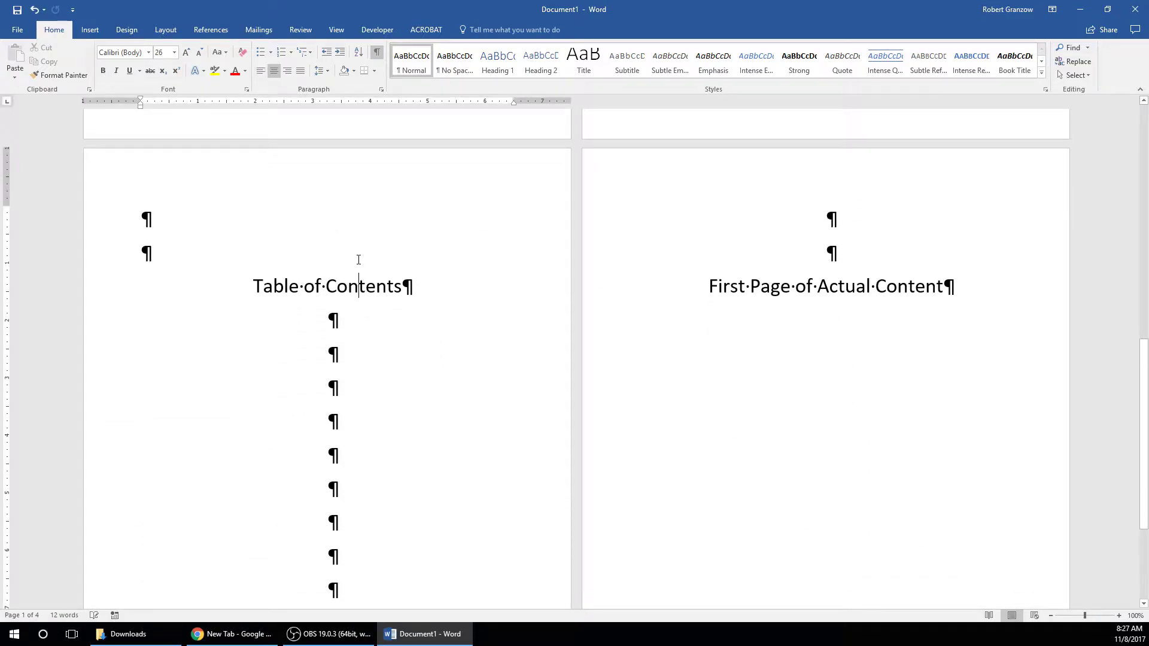
Delete the empty lines above the headings, including the one before Table of Contents.
key("Delete")
scroll(372, 269, "up", 1)
left_click(327, 331)
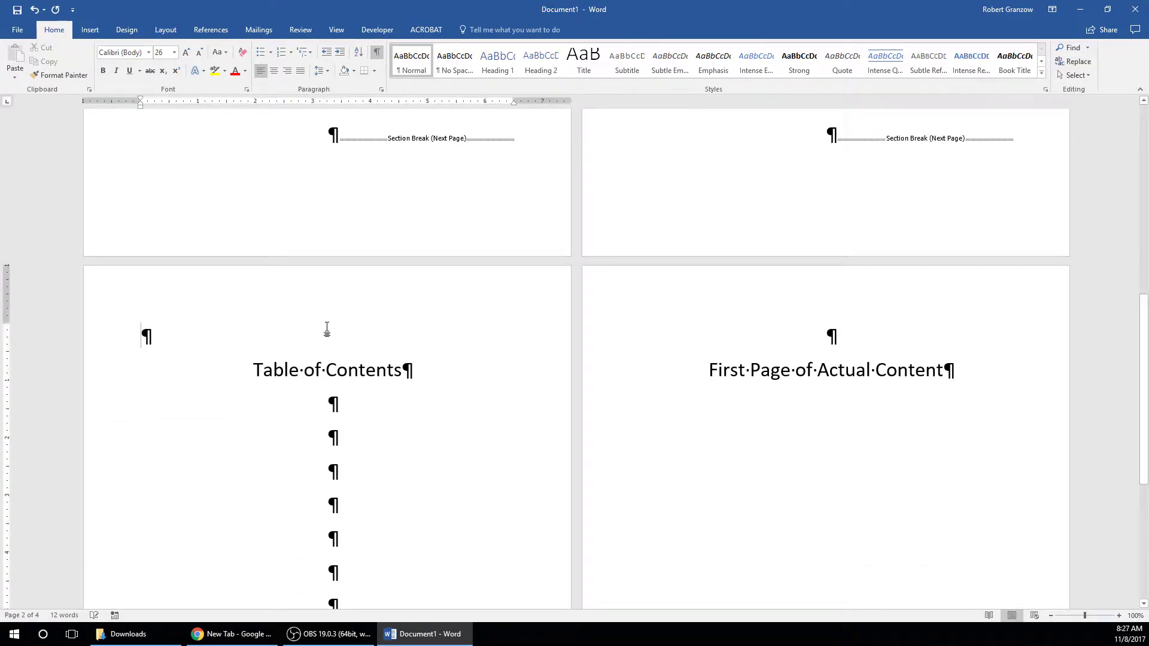
scroll(452, 365, "up", 1)
left_click(322, 363)
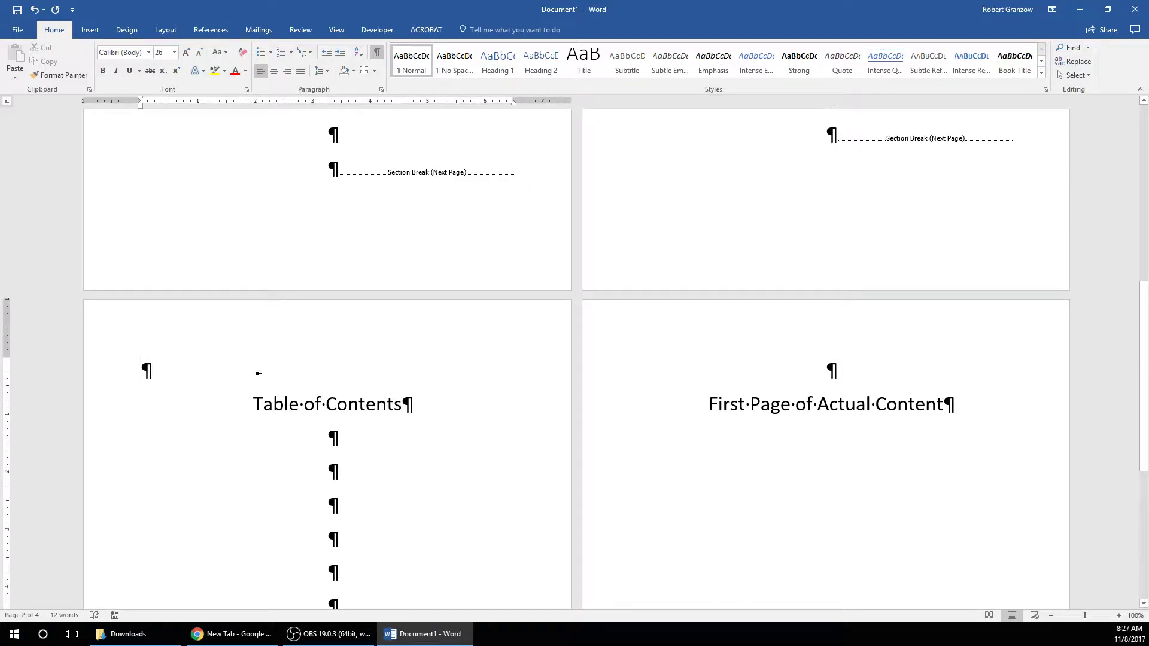
key("Delete")
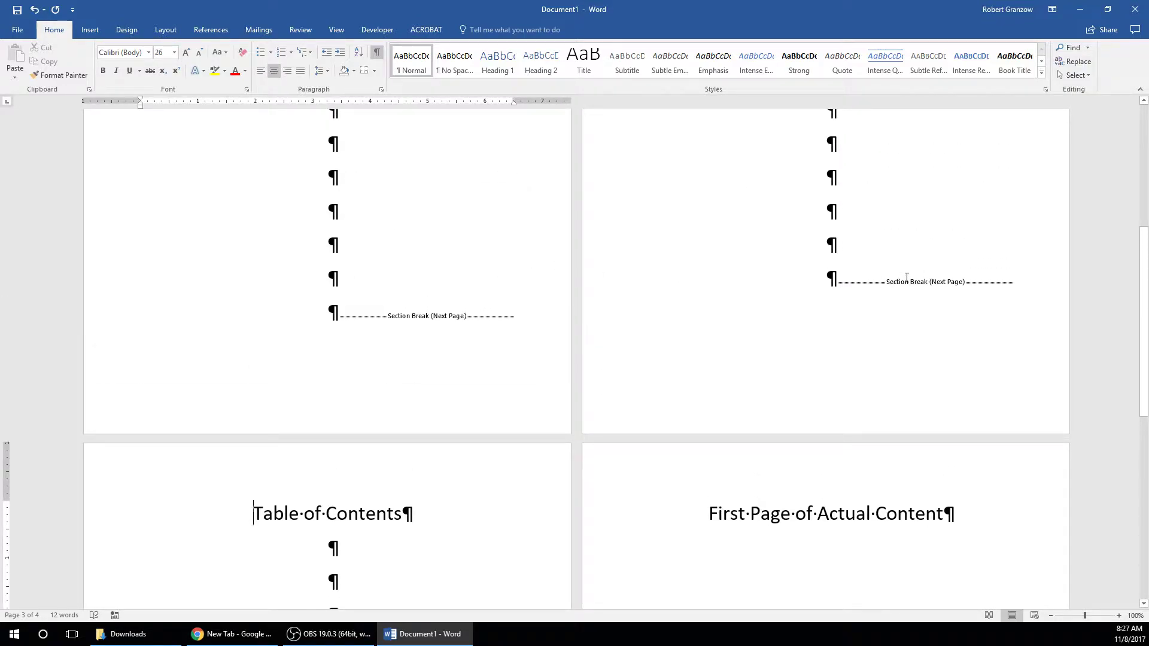
scroll(644, 294, "down", 4)
scroll(540, 270, "up", 2)
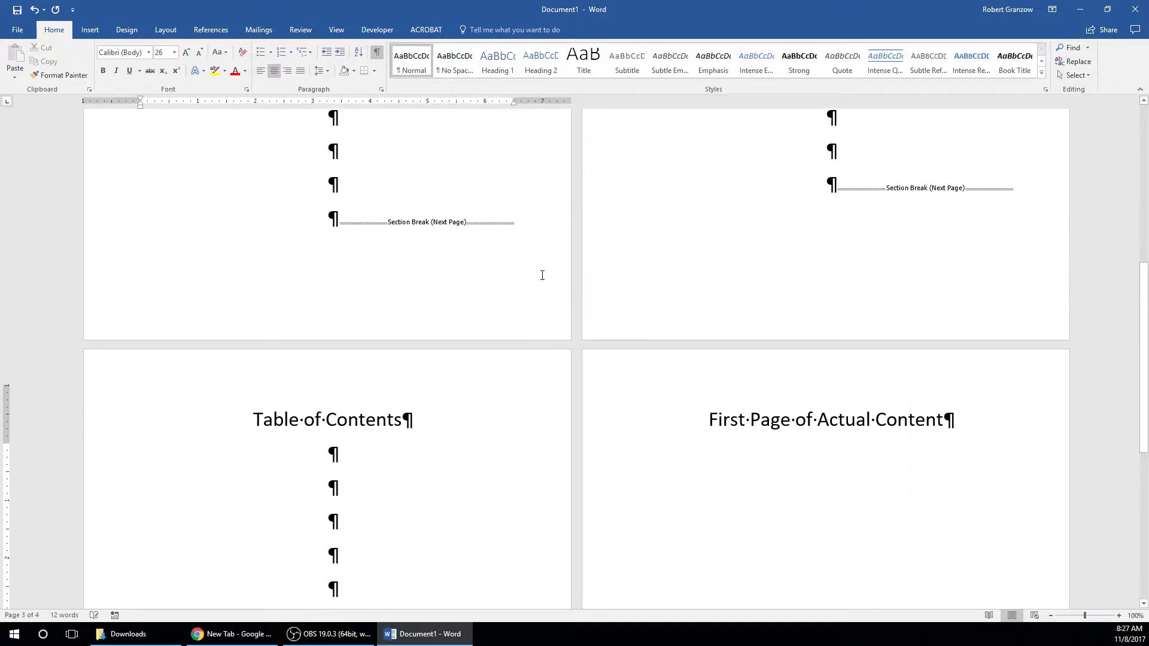
scroll(467, 296, "down", 3)
scroll(363, 497, "down", 5)
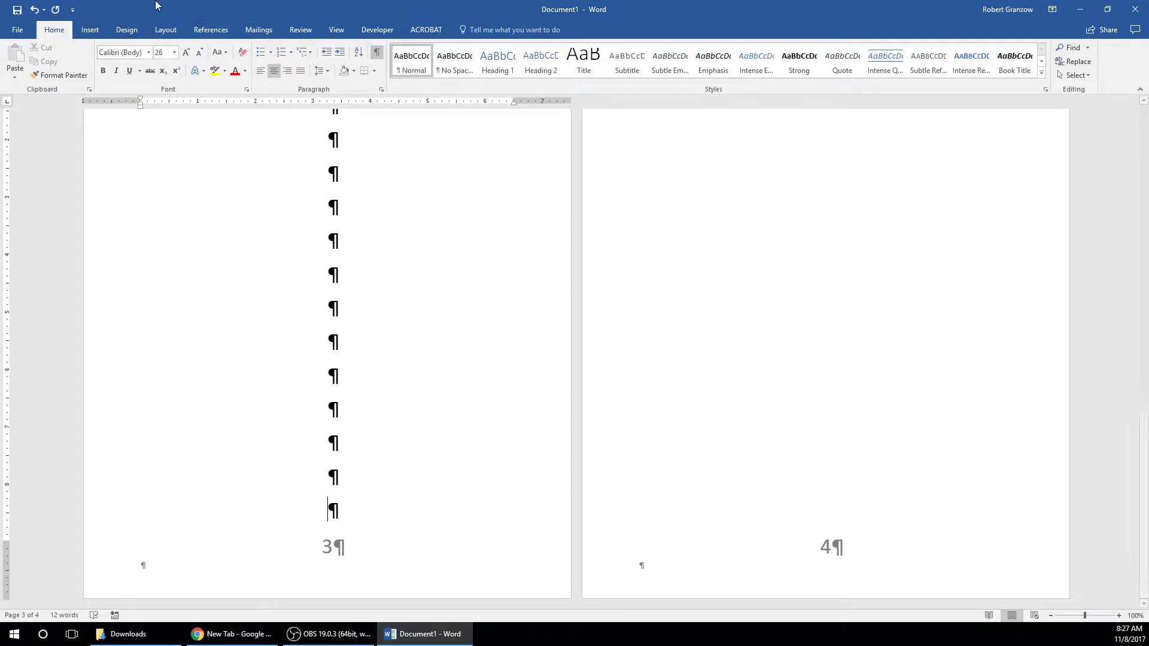
Insert a Next Page section break at the end of the Table of Contents page.
left_click(168, 30)
left_click(151, 47)
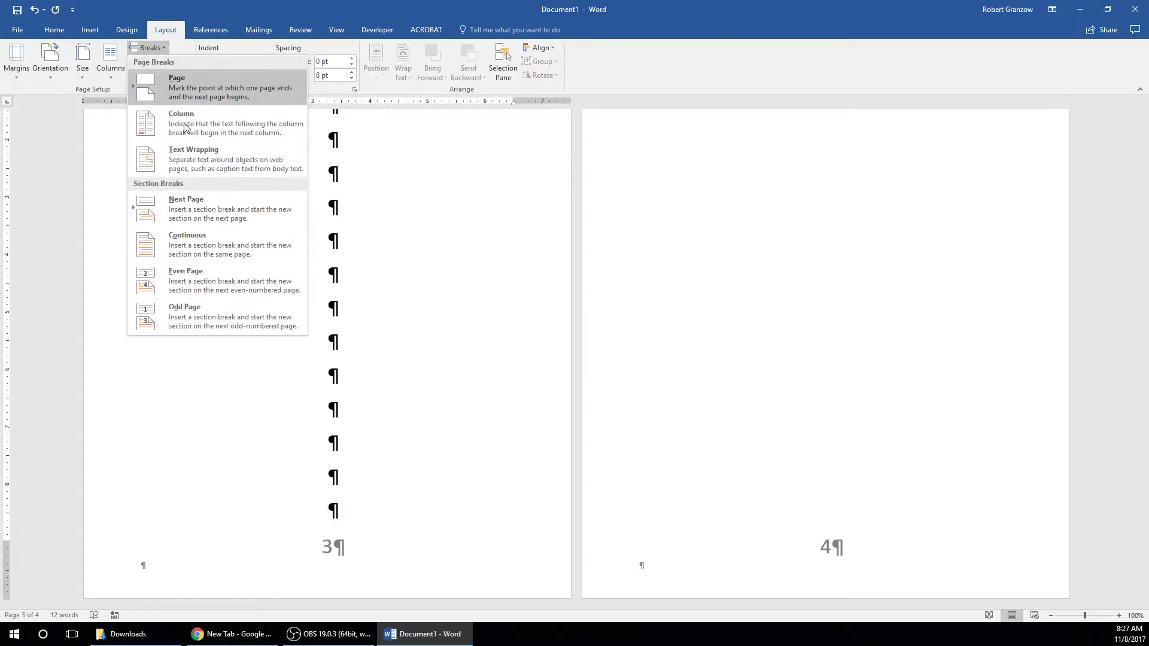
left_click(207, 203)
scroll(254, 368, "down", 3)
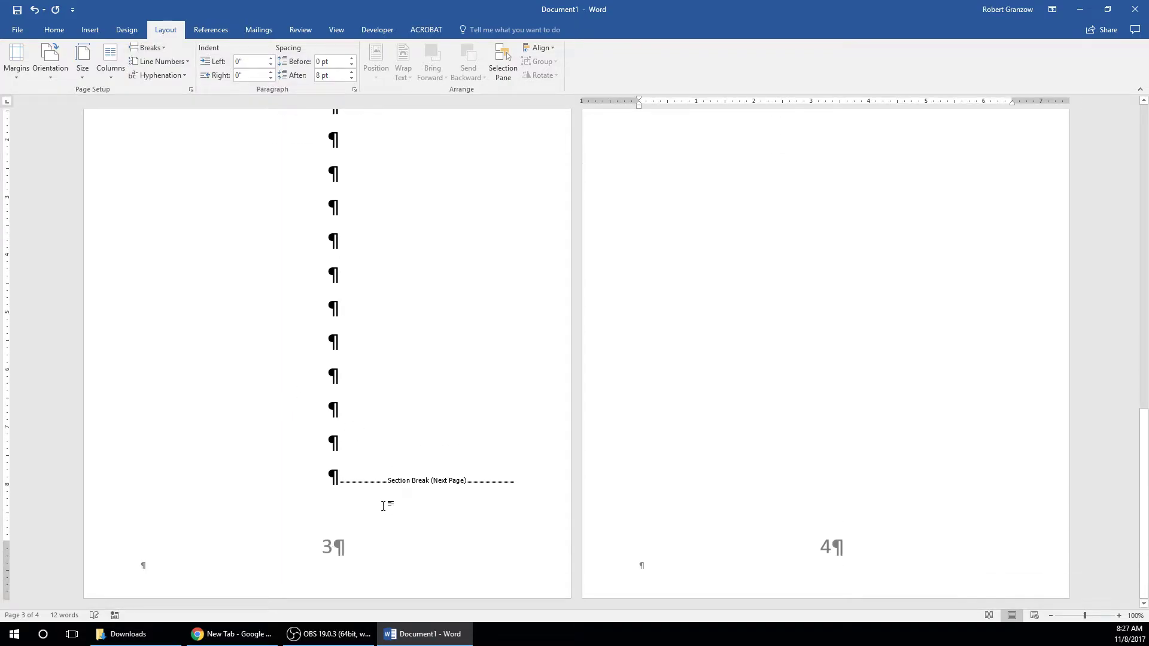
Enable Different First Page in the page 3 footer to remove its number, then close the footer.
left_click(388, 485)
double_click(332, 548)
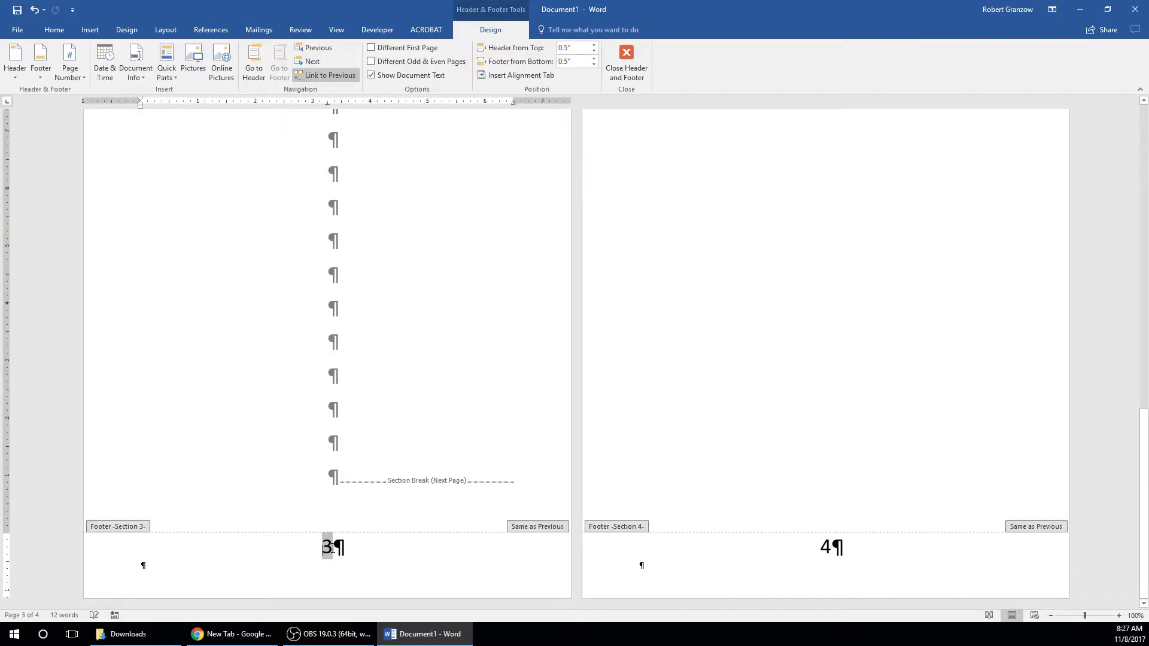
left_click(371, 48)
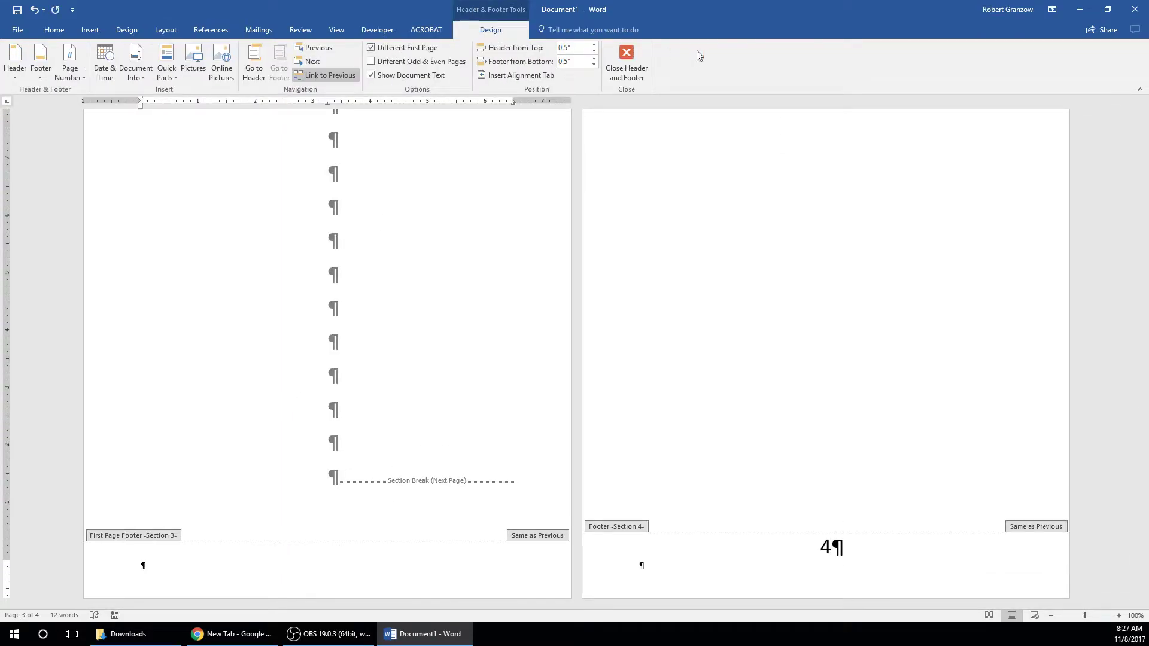
left_click(626, 64)
scroll(473, 370, "down", 3)
Delete the empty line above 'First Page of Actual Content' and hide formatting marks.
left_click(736, 460)
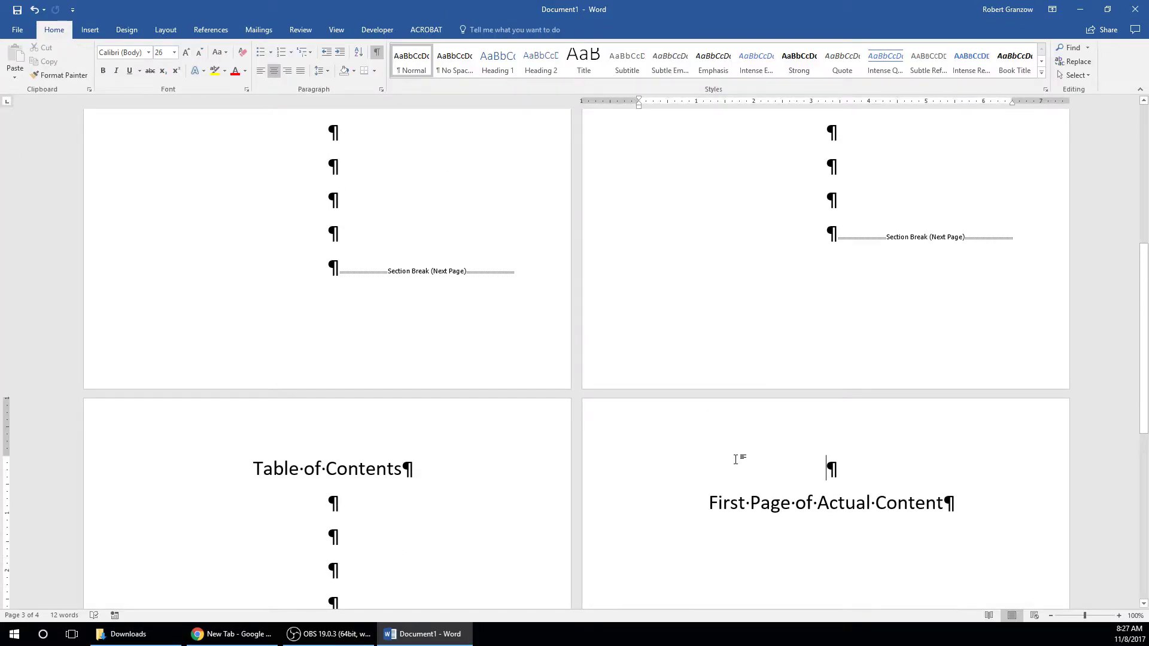
scroll(736, 460, "down", 4)
left_click(709, 176)
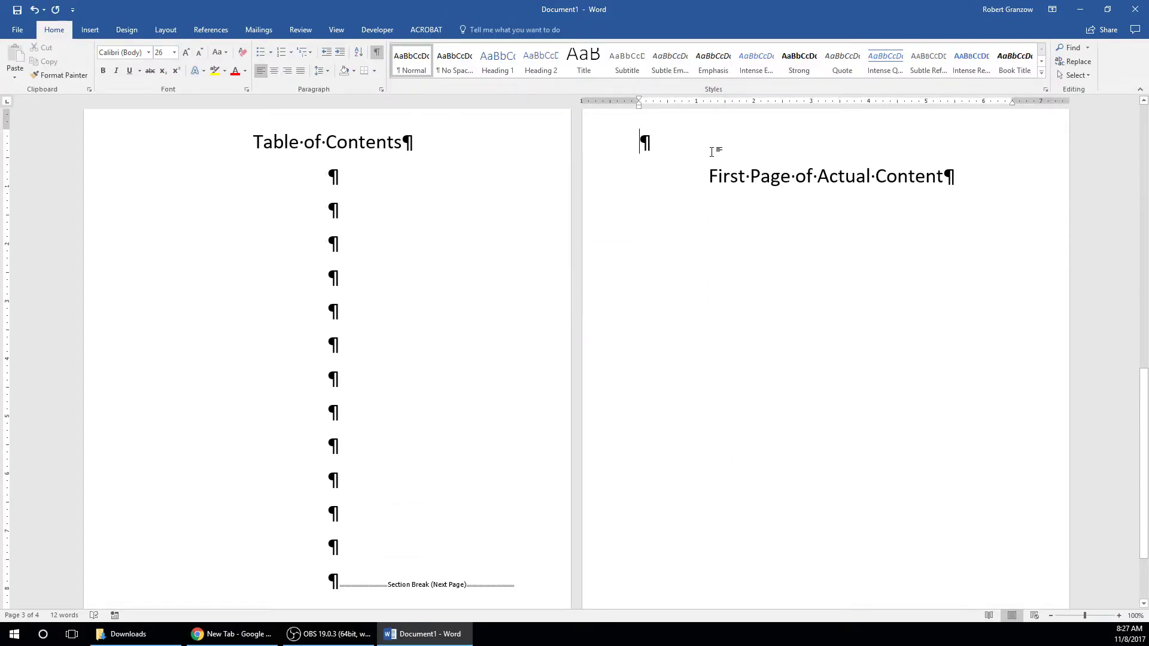
key("BackSpace")
left_click(377, 52)
scroll(606, 267, "down", 2)
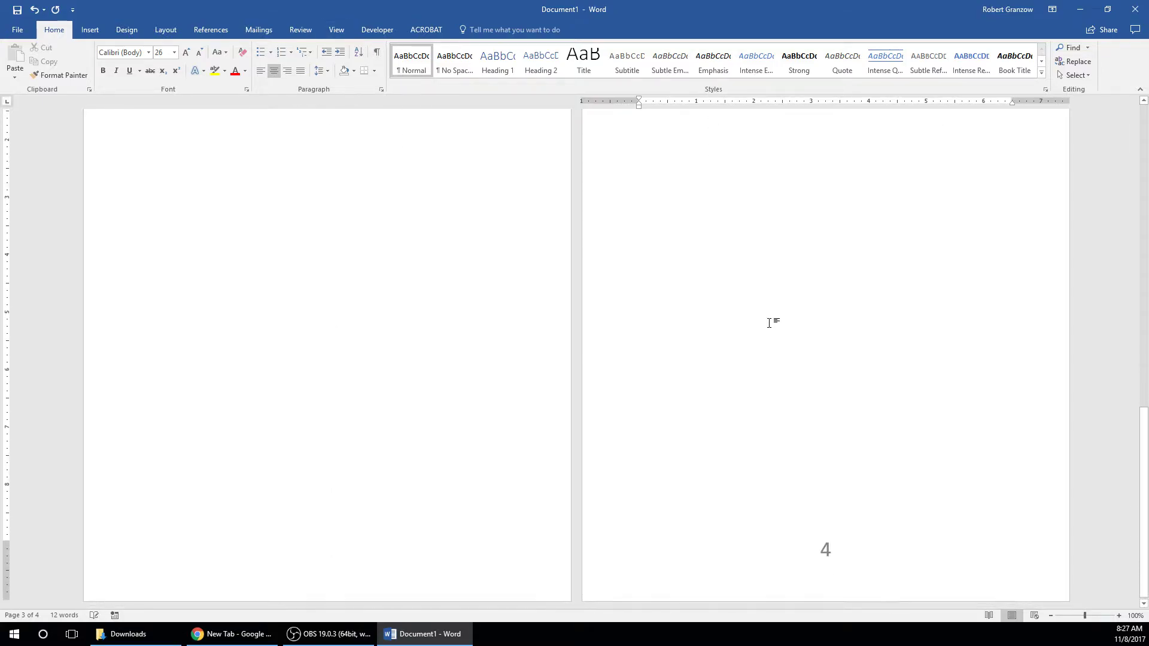
scroll(640, 275, "up", 6)
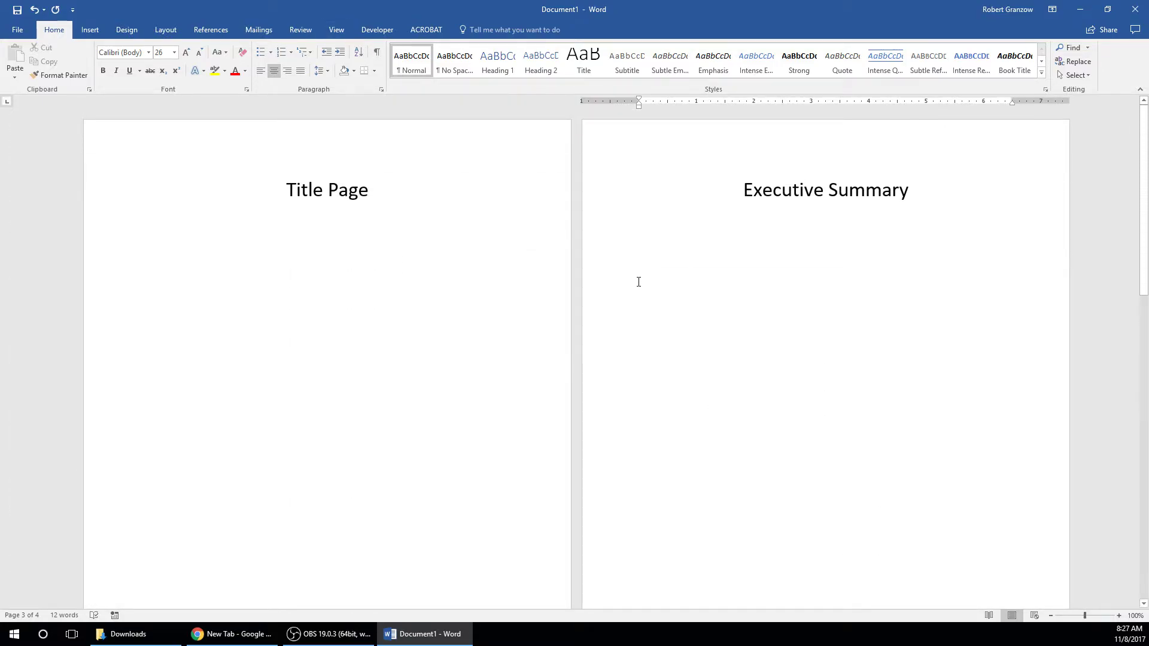
scroll(641, 274, "down", 3)
scroll(640, 282, "down", 3)
scroll(669, 393, "down", 4)
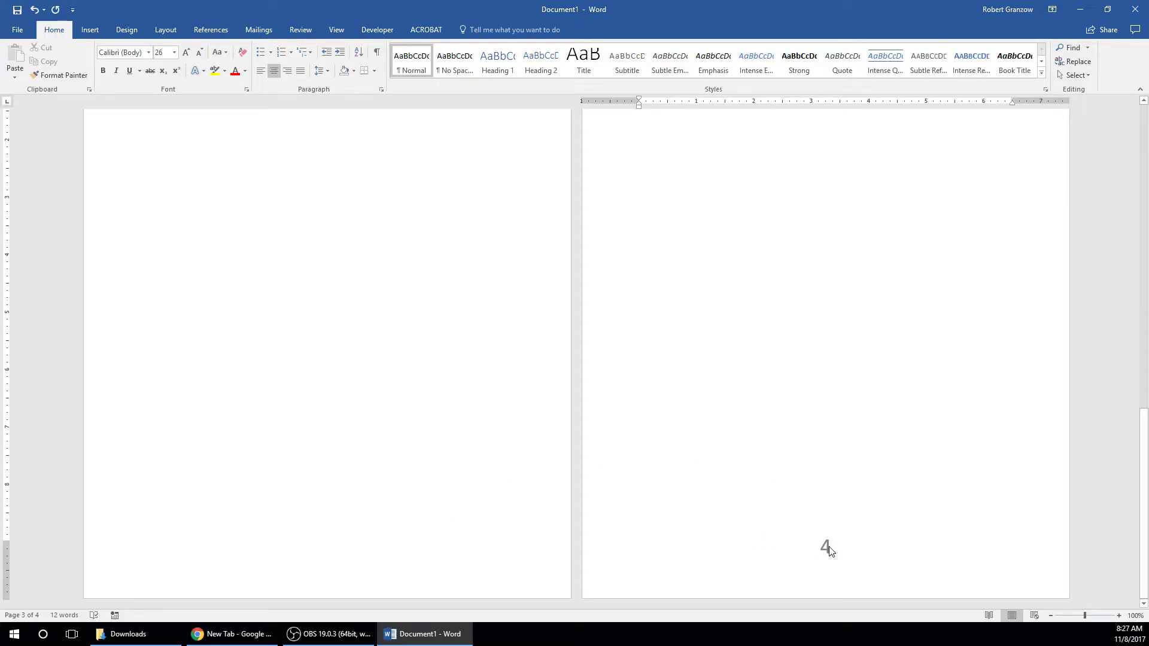
scroll(827, 449, "up", 4)
scroll(728, 393, "down", 4)
In the page 4 footer, set Format Page Numbers to start at 1.
double_click(827, 550)
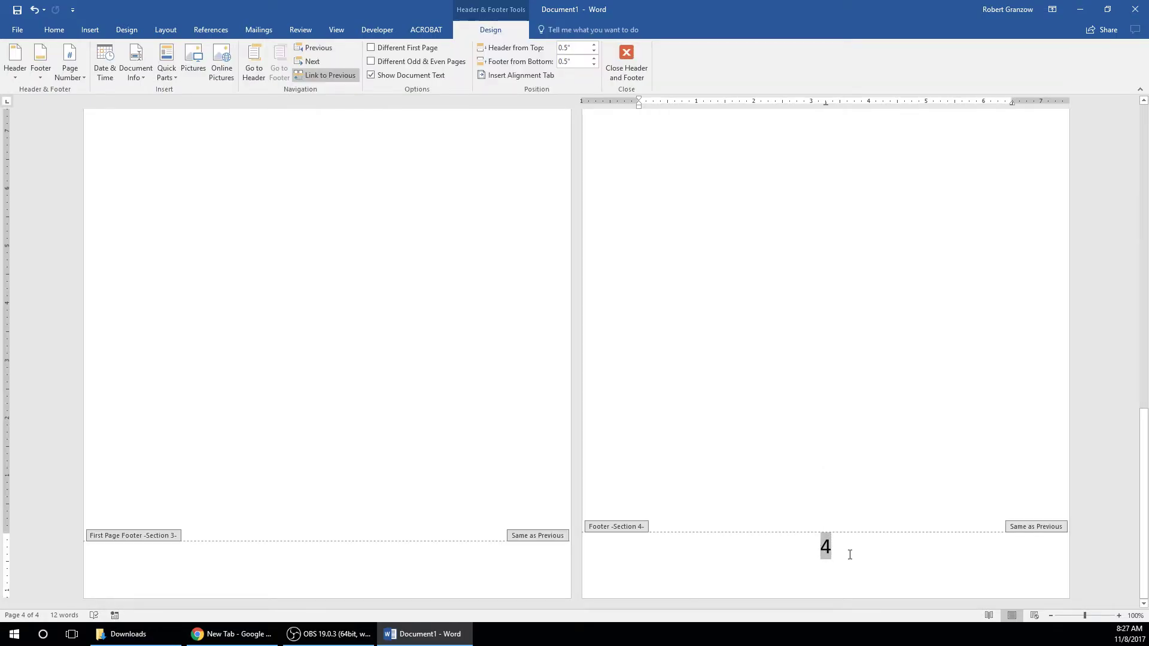
left_click(836, 549)
right_click(841, 554)
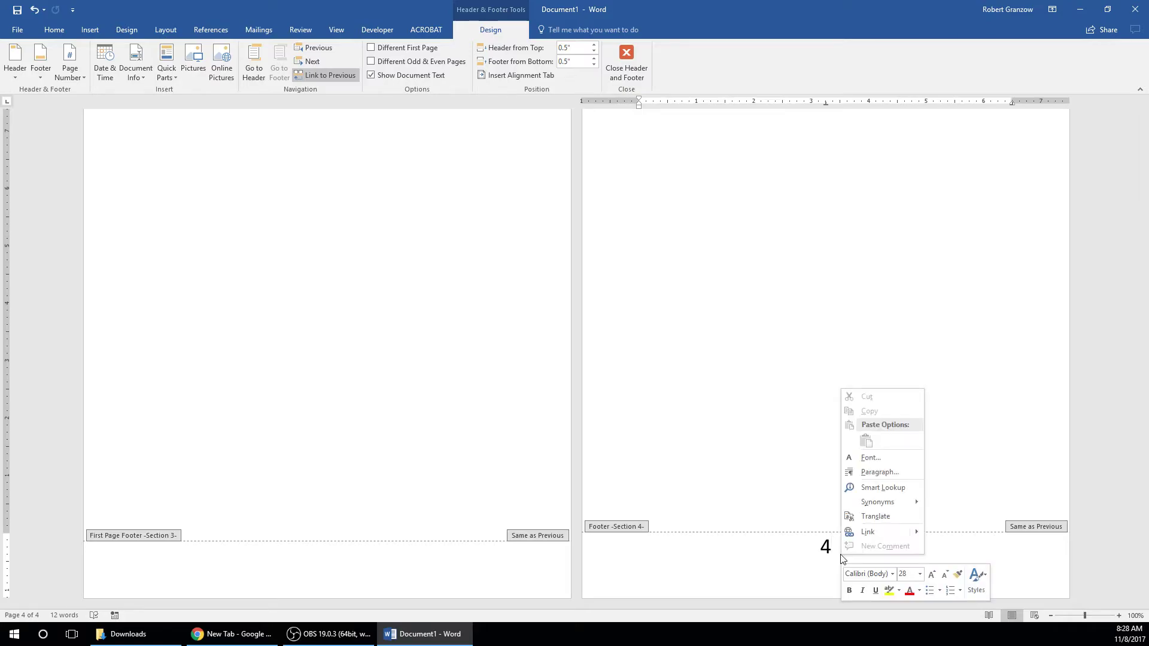
left_click(841, 558)
right_click(827, 550)
left_click(828, 550)
double_click(829, 549)
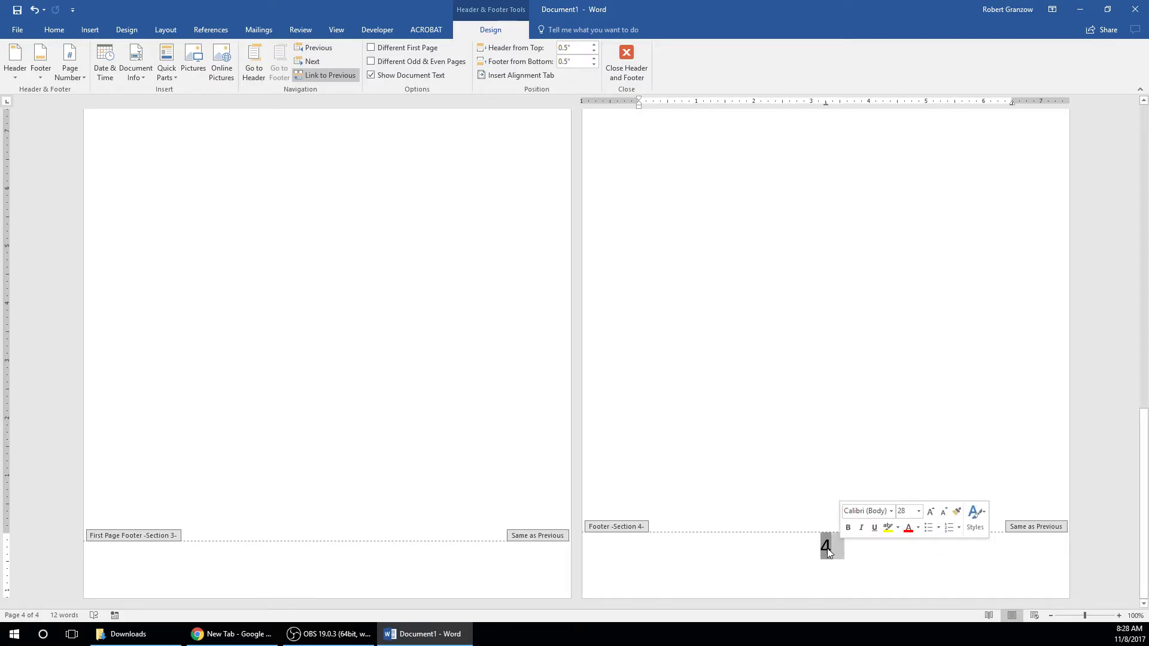
right_click(828, 550)
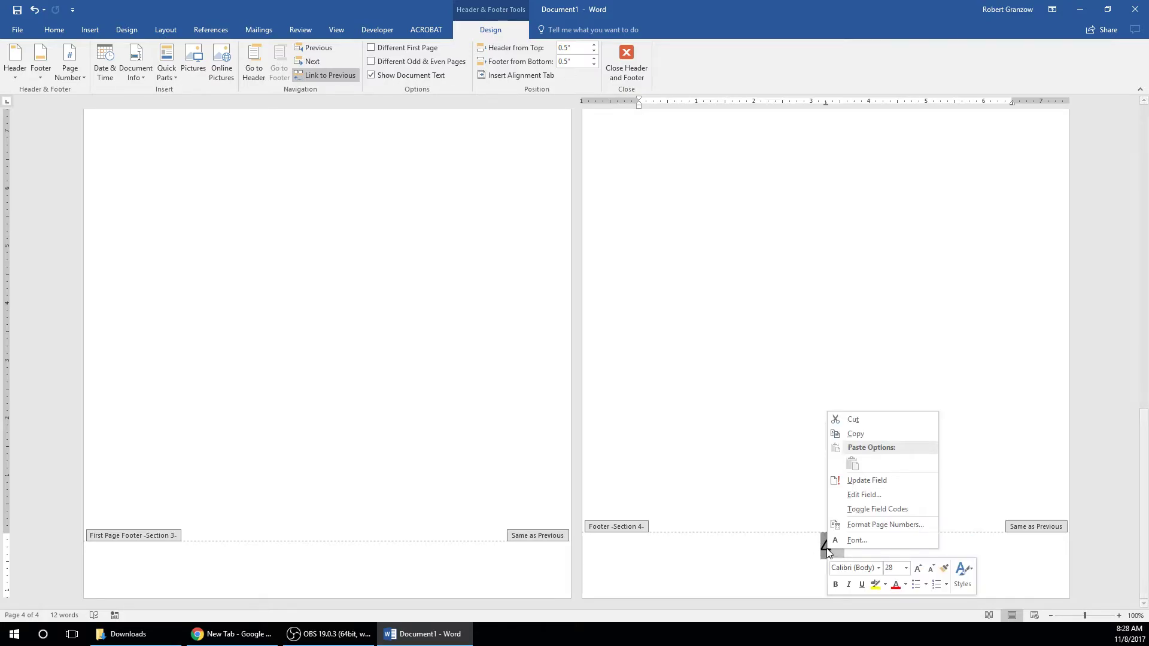
left_click(859, 527)
left_click(526, 350)
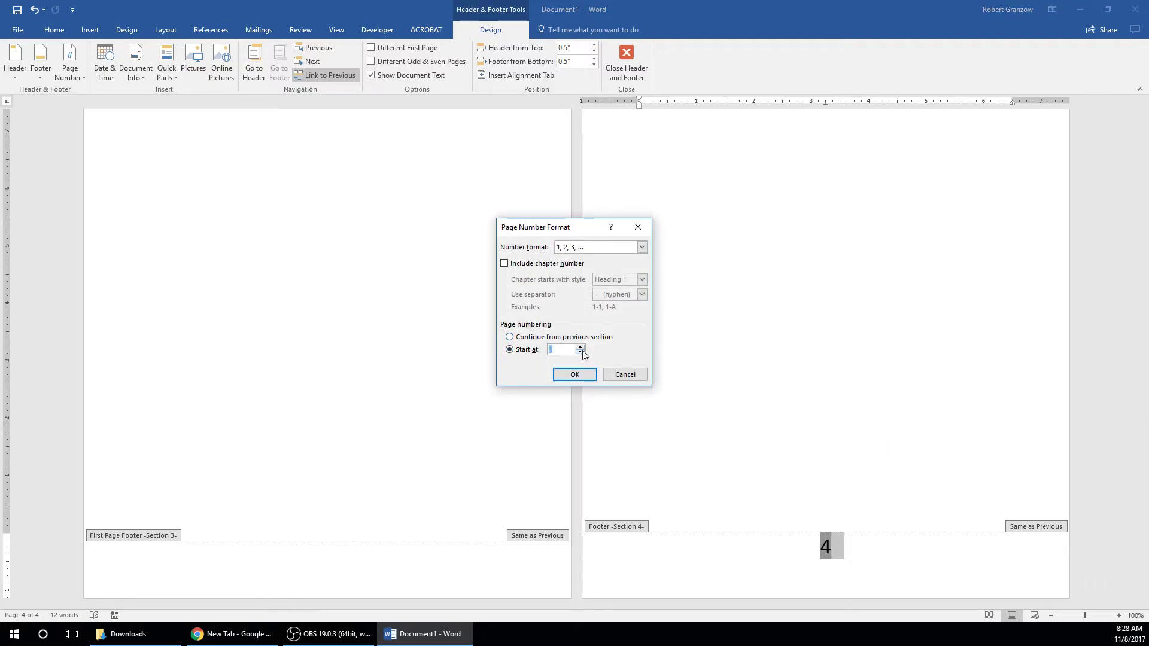
left_click(576, 375)
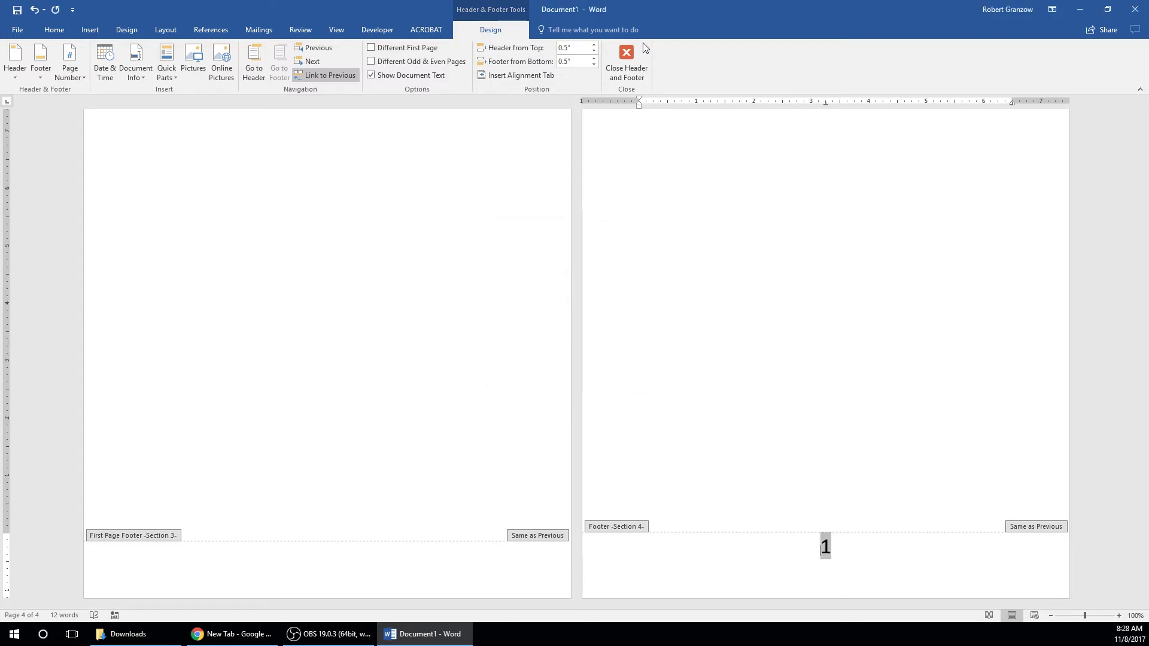
Close the footer and check that the content page shows page number 1.
left_click(626, 63)
scroll(629, 314, "down", 3)
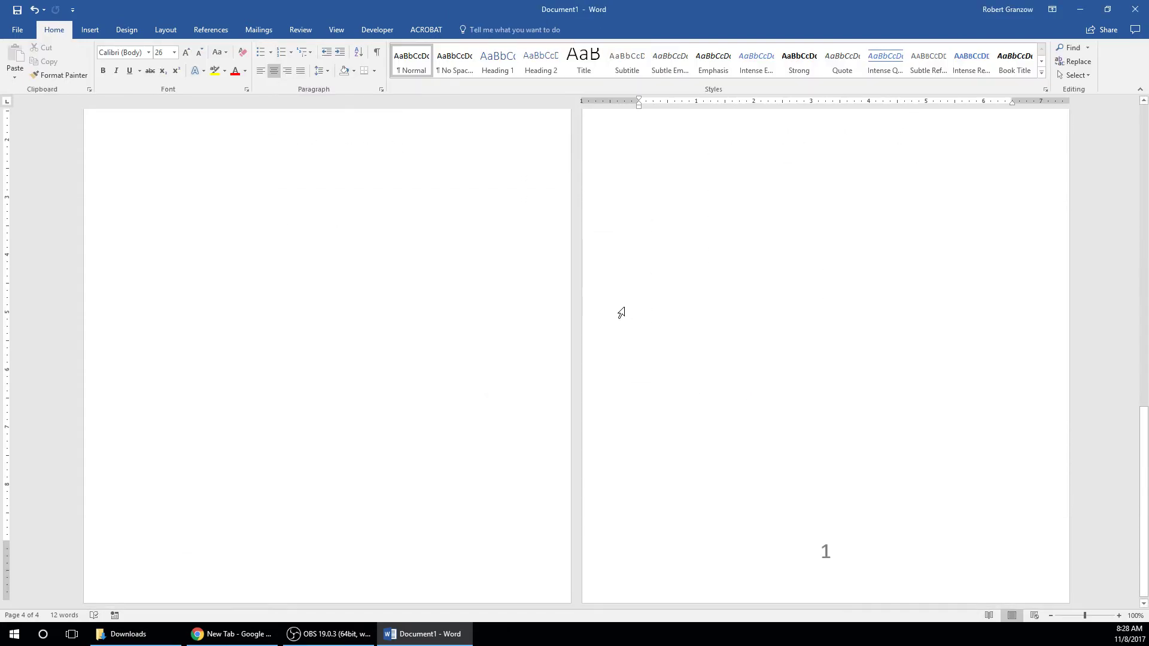
scroll(584, 342, "up", 6)
scroll(557, 366, "down", 4)
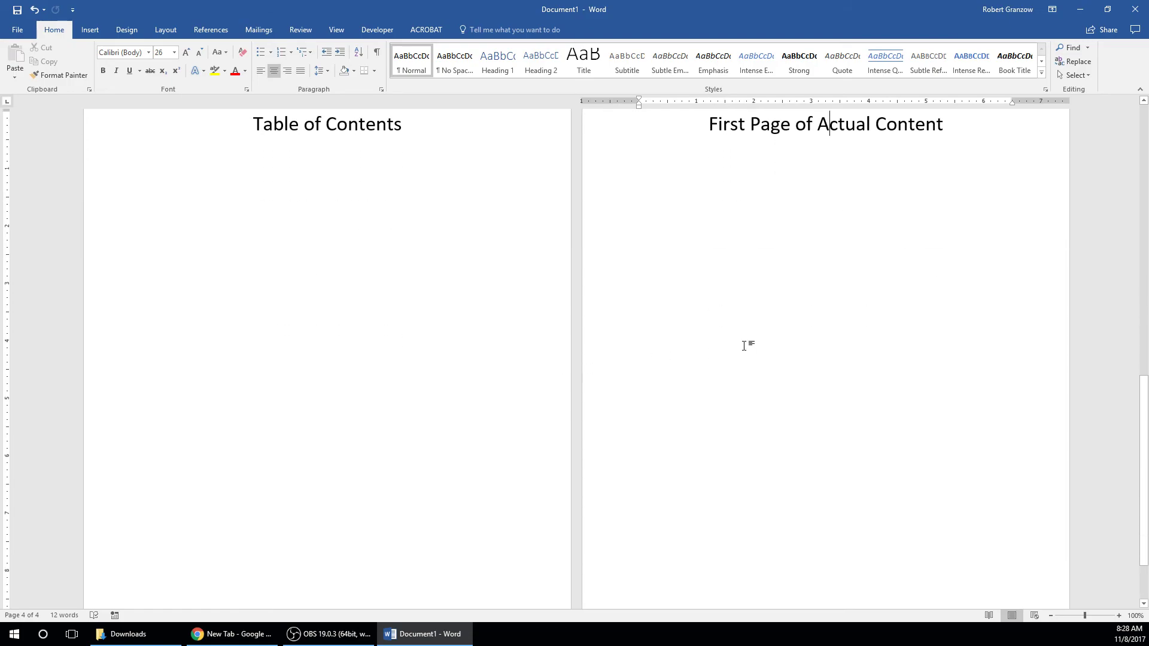
scroll(713, 340, "down", 4)
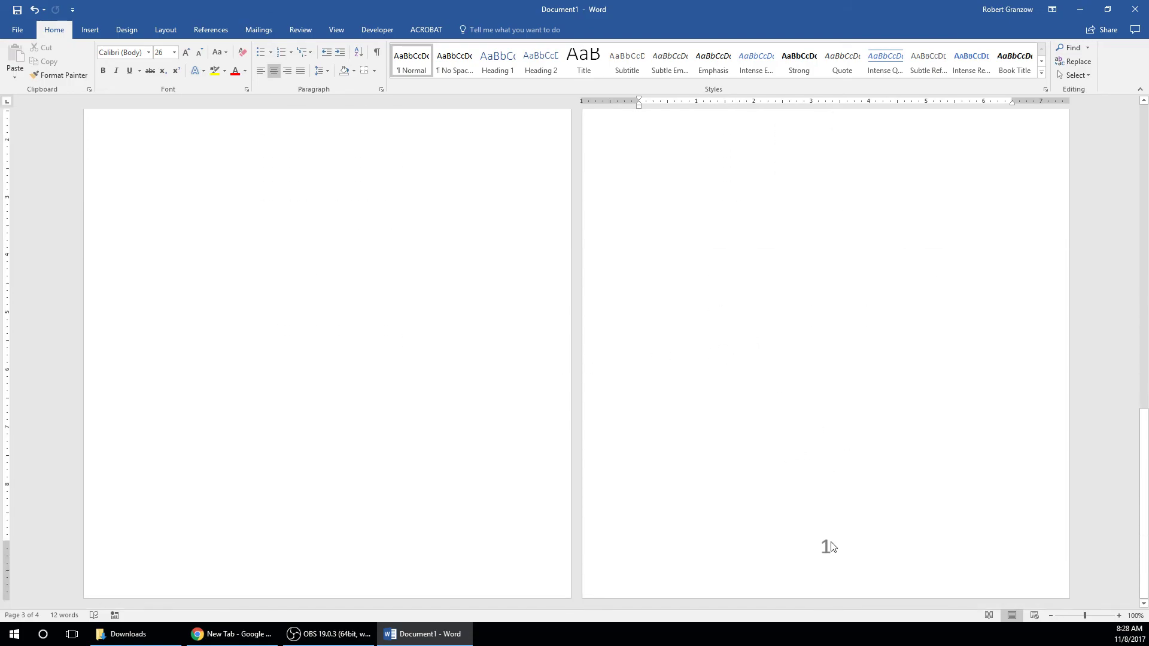
scroll(726, 449, "up", 4)
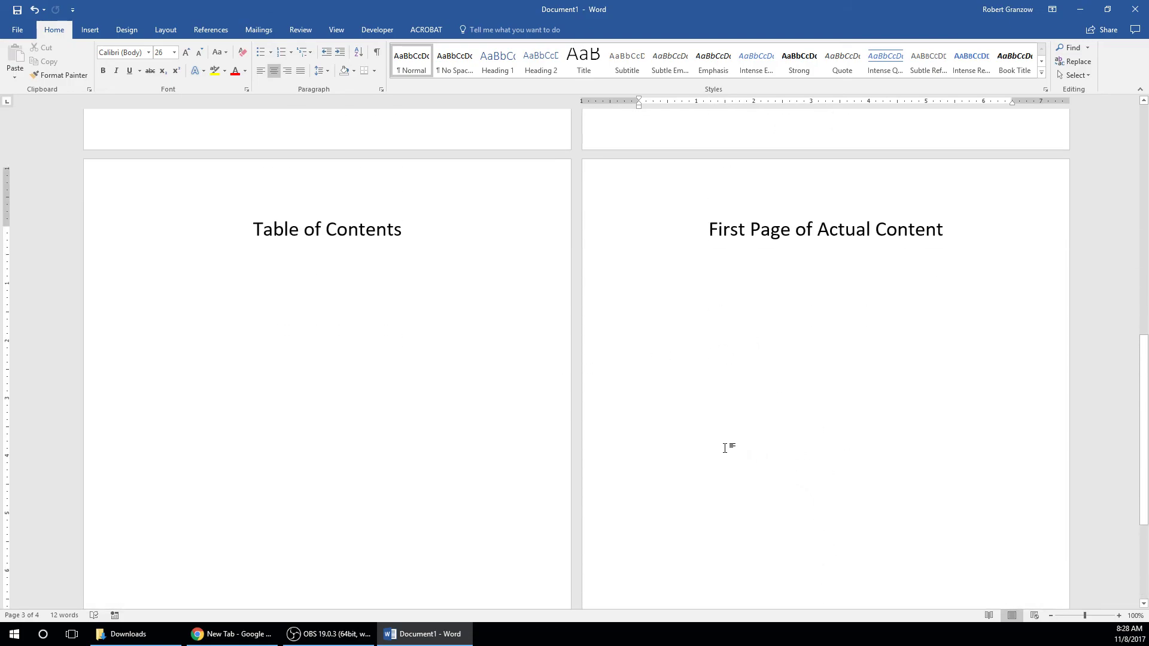
scroll(538, 414, "up", 4)
scroll(539, 413, "up", 3)
left_click(353, 637)
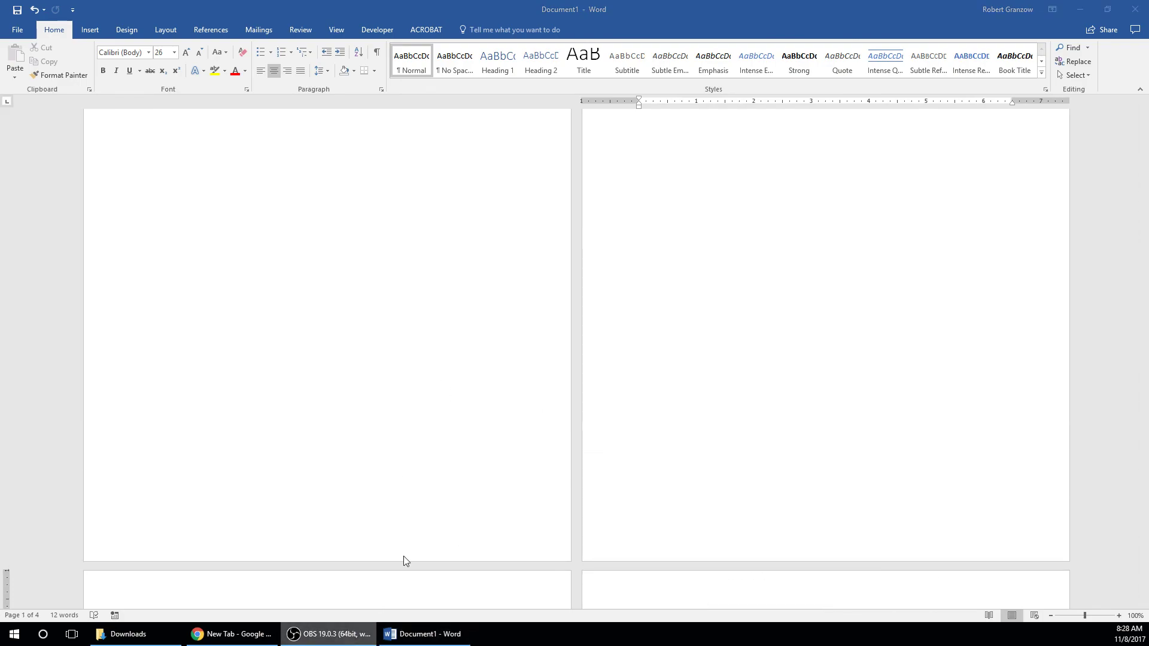